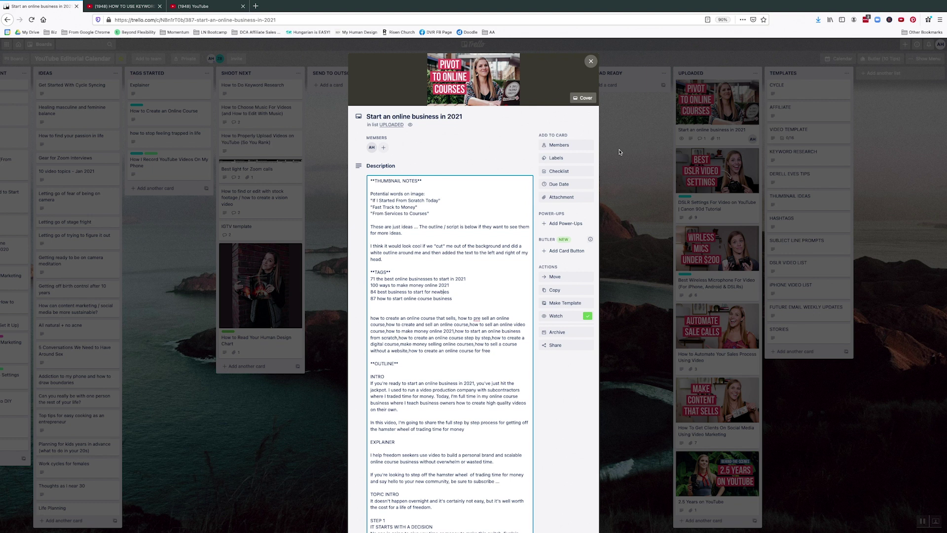
Close the open video card and look over the lists on the YouTube Editorial Calendar board.
left_click(620, 151)
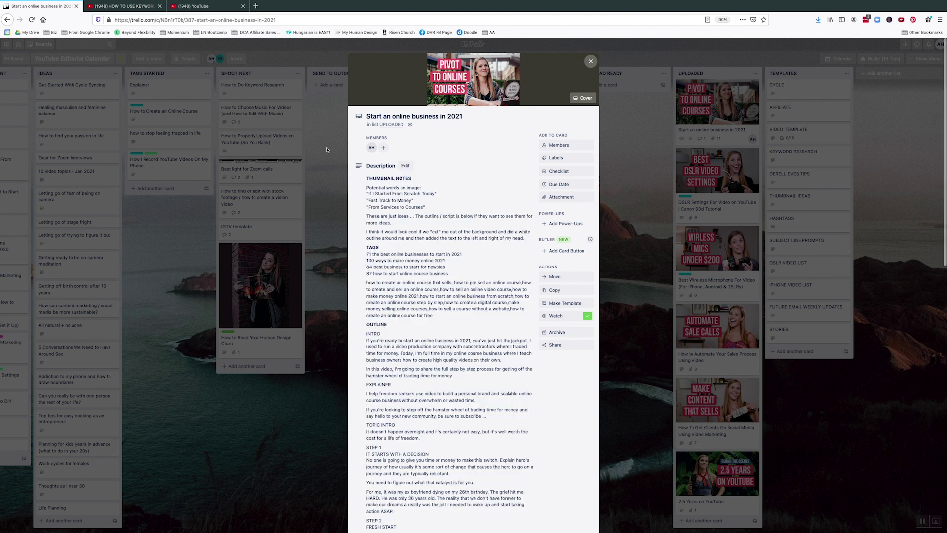
left_click(339, 150)
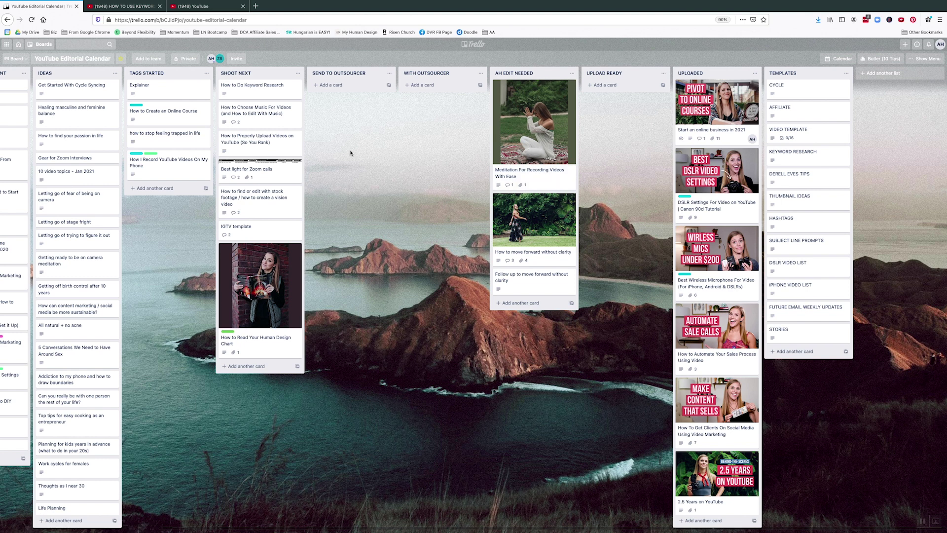
scroll(690, 148, "down", 5)
scroll(700, 123, "up", 5)
Open the "Start an online business in 2021" card in the UPLOADED list and start editing its full description.
left_click(705, 112)
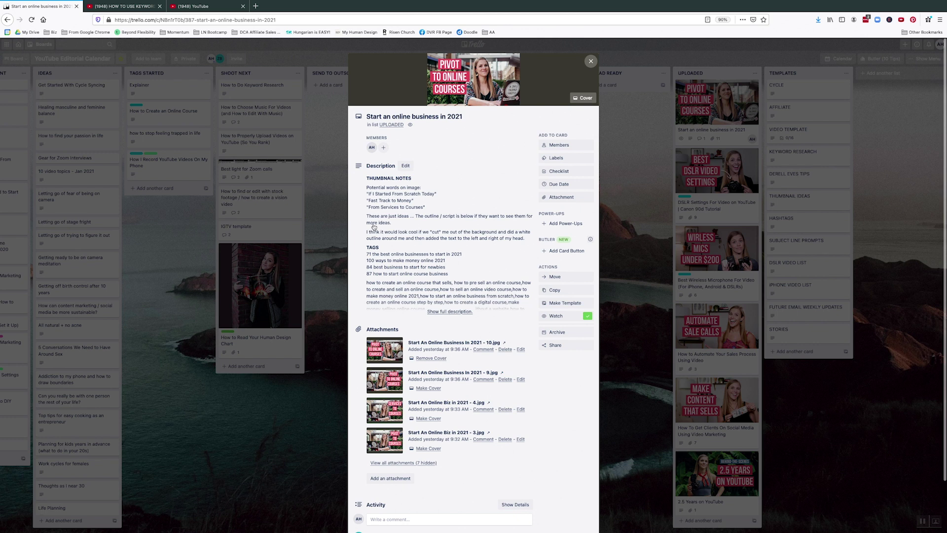
left_click(418, 212)
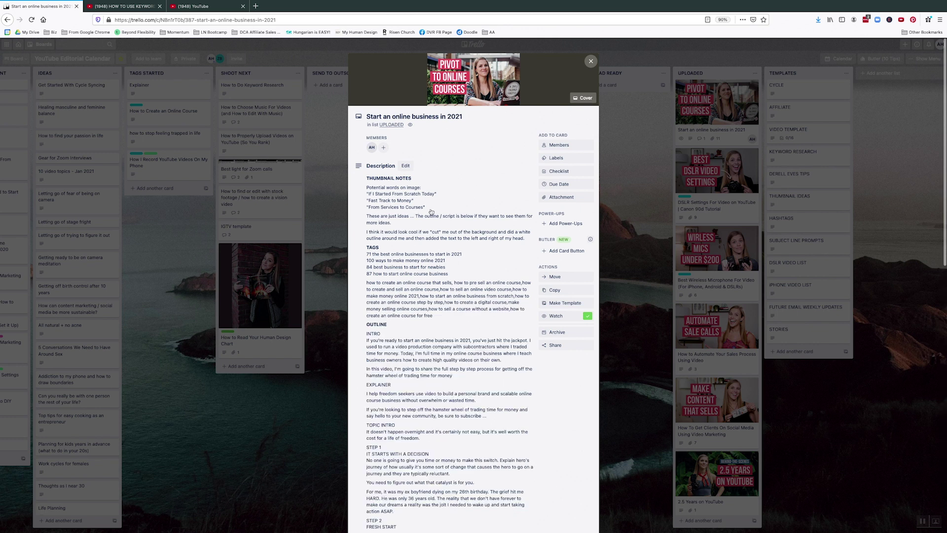
left_click(429, 213)
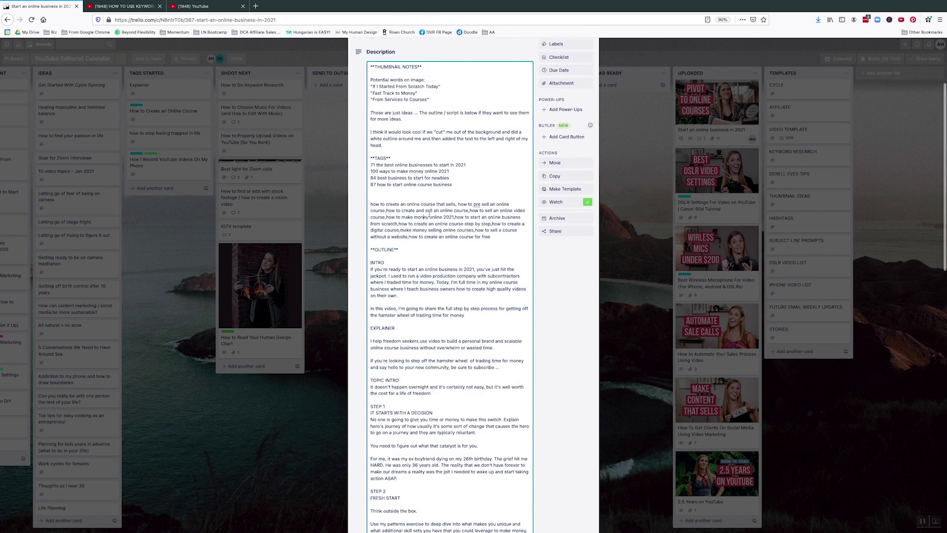
scroll(466, 185, "up", 3)
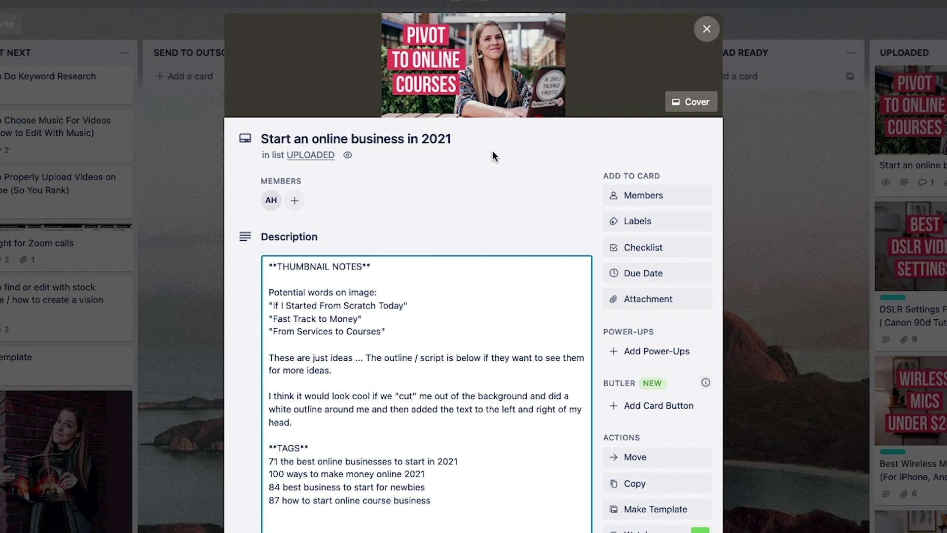
Review the scored keywords under TAGS and make room for a new line below "87 how to start online course business".
left_click_drag(269, 461, 443, 508)
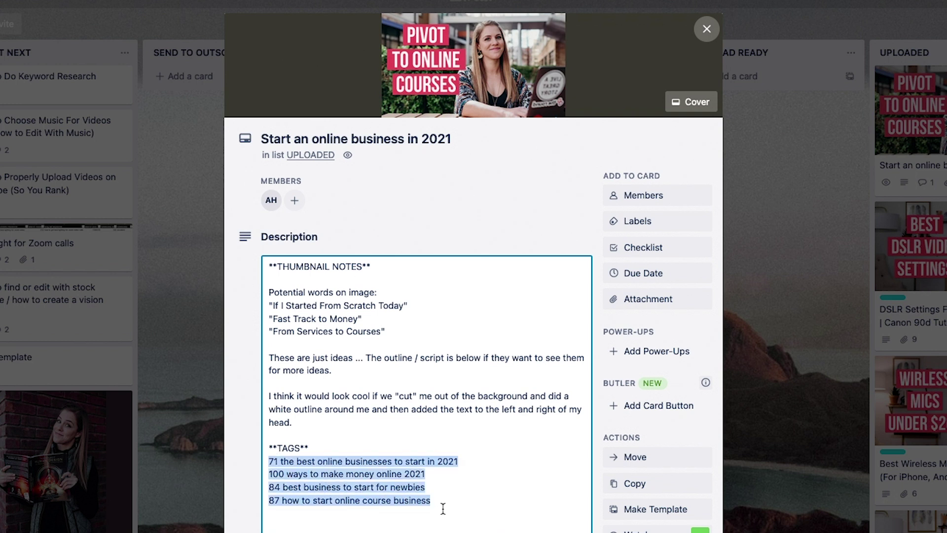
left_click(443, 508)
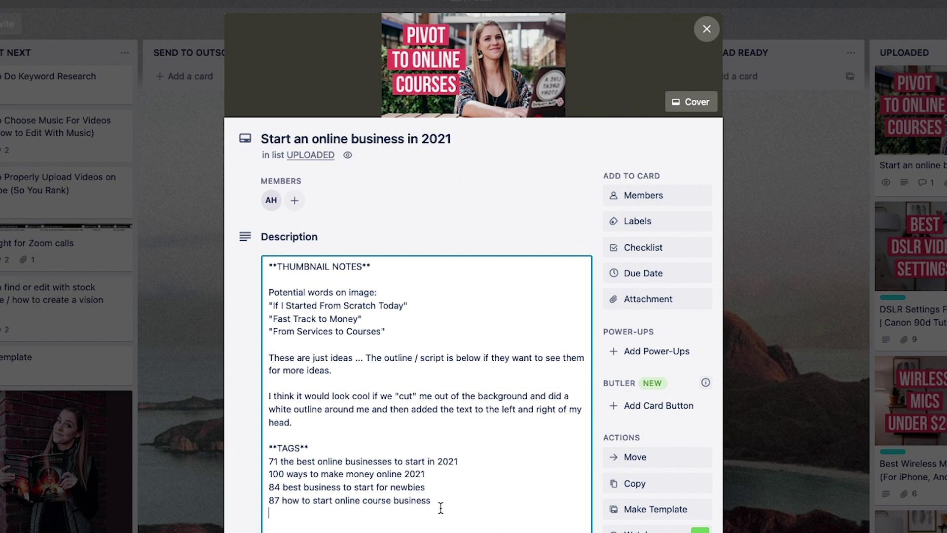
key("Return")
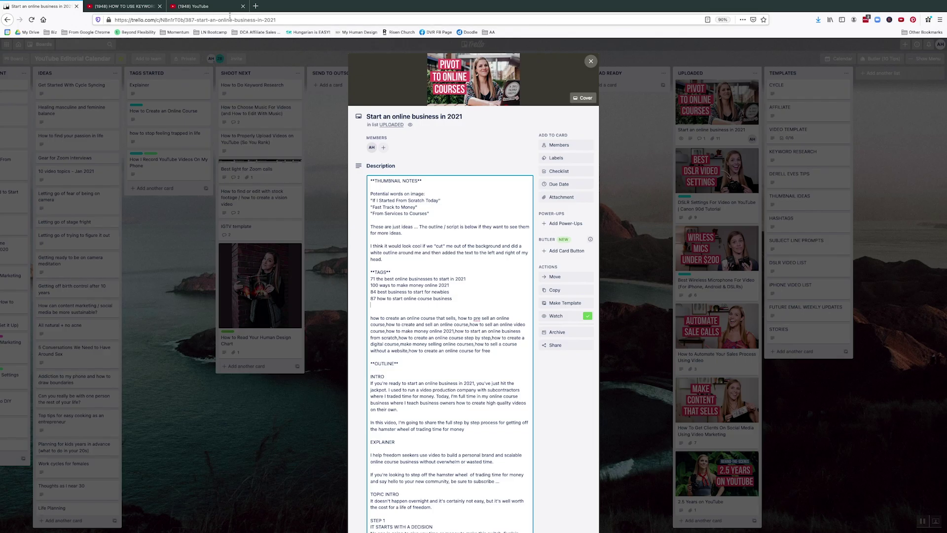
Switch to the YouTube home page and enter "online business" in the search to bring up keyword suggestions.
left_click(203, 6)
left_click(360, 46)
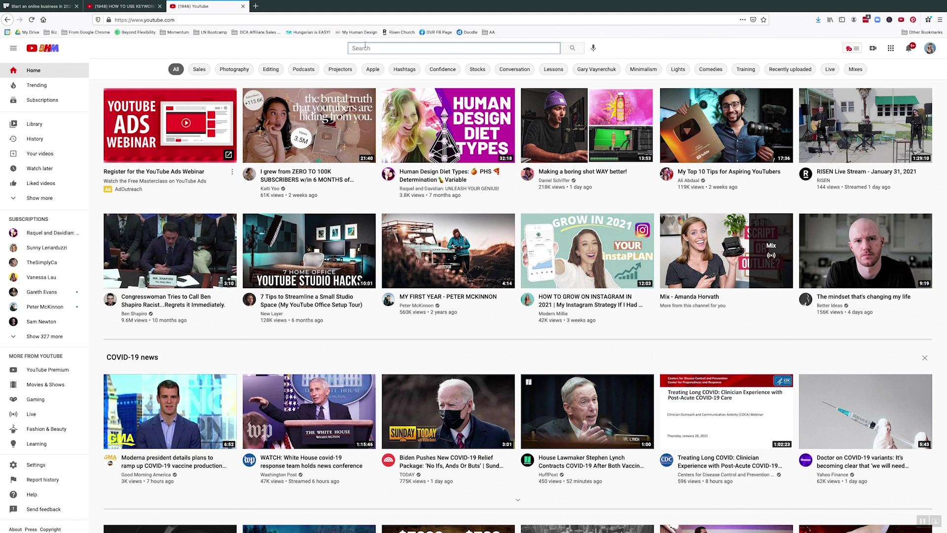
type("online busines")
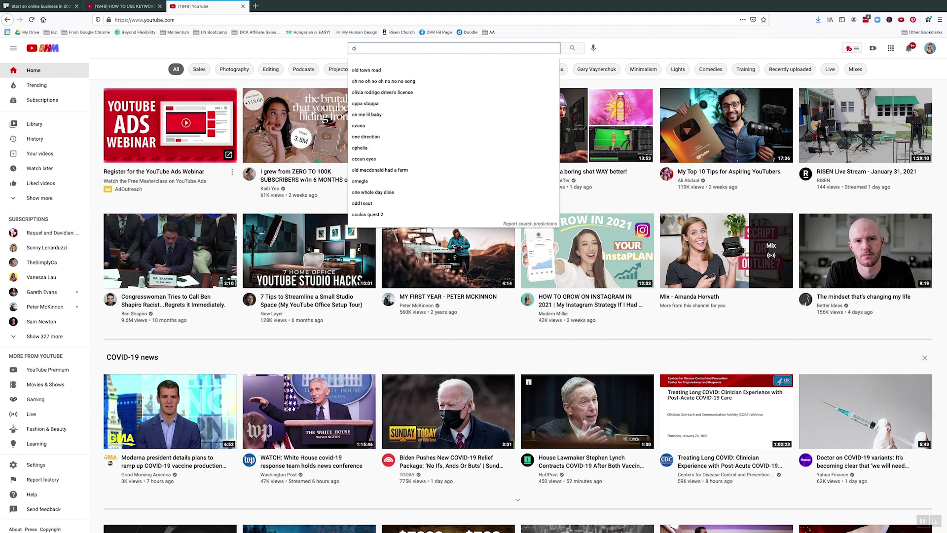
type("s")
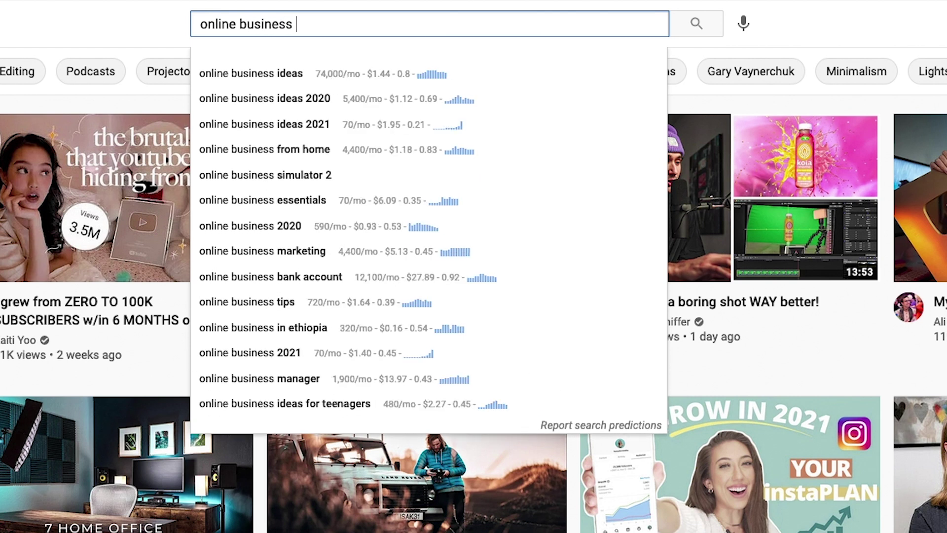
Go through the suggested keywords with their search volumes and search for "online business from home".
key("Down")
key("Down")
key("Down")
key("Down")
key("Down")
key("Down")
key("Down")
key("Down")
key("Down")
key("Down")
key("Down")
key("Down")
key("Up")
key("Up")
key("Up")
key("Up")
key("Up")
key("Up")
key("Up")
key("Up")
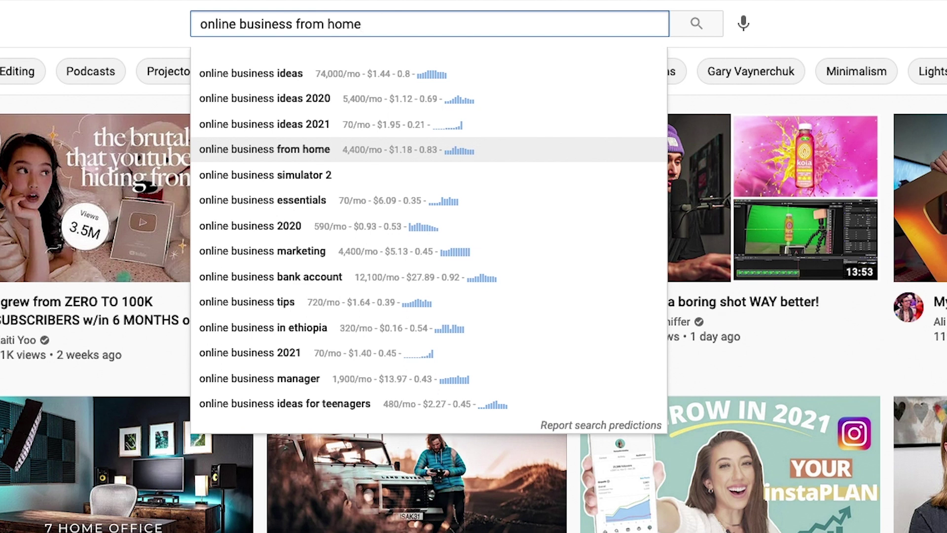
key("Return")
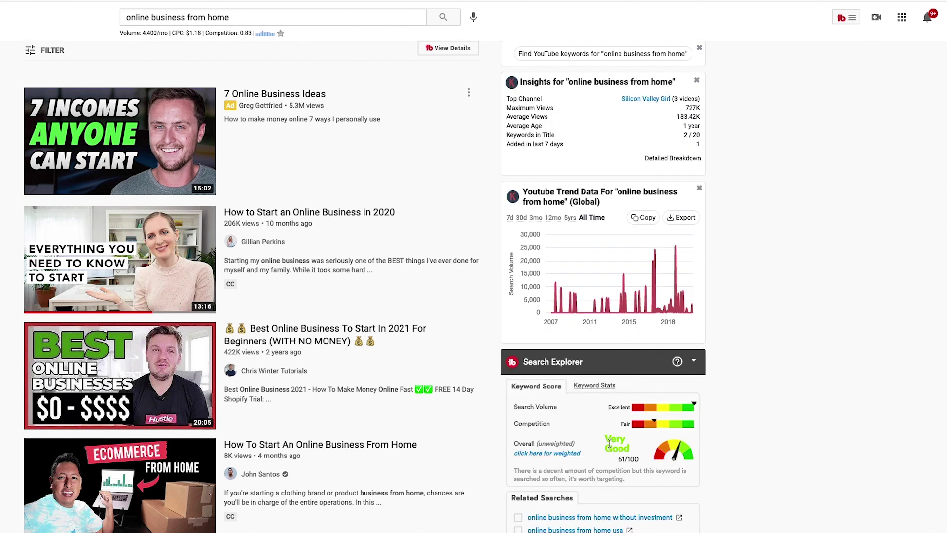
Open the Keyword Explorer for "online business from home" and compare its weighted and unweighted overall scores.
left_click(542, 454)
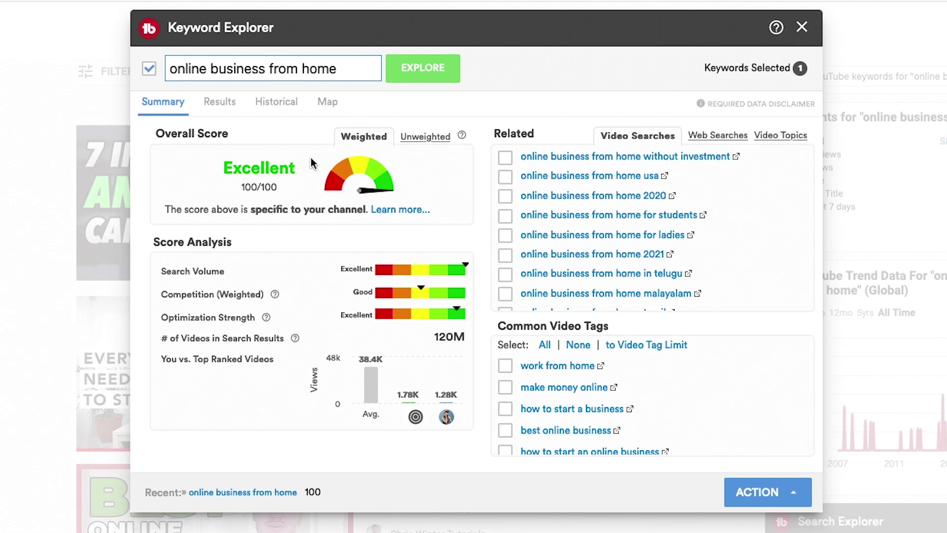
left_click_drag(242, 168, 288, 191)
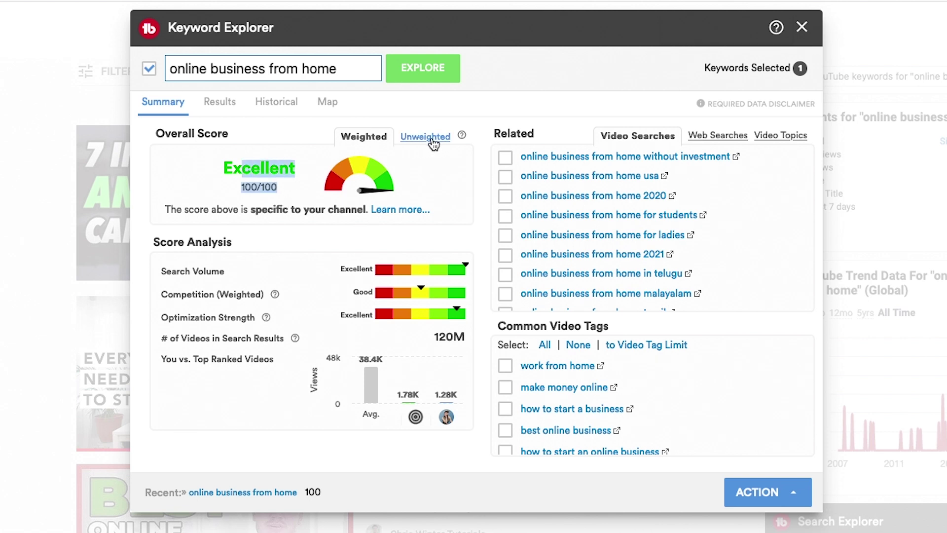
left_click(413, 143)
left_click_drag(237, 168, 269, 186)
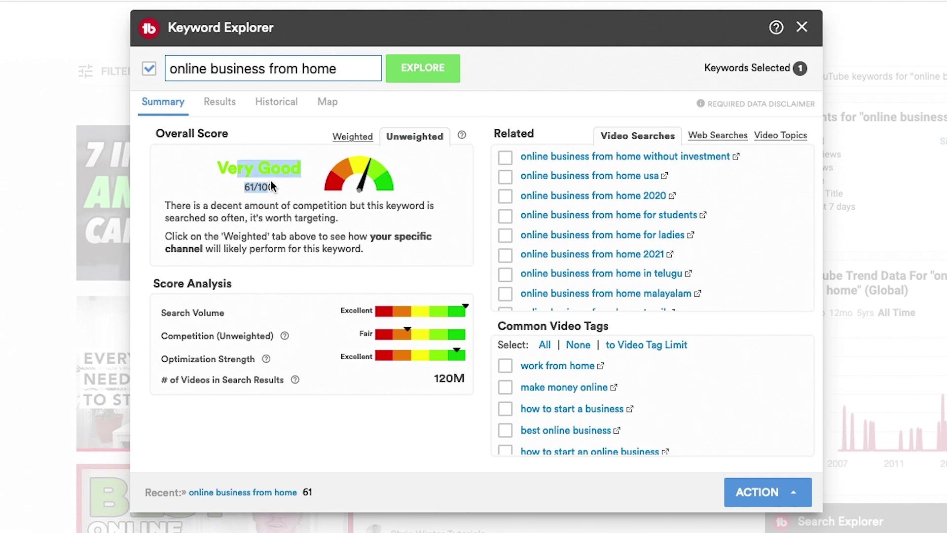
left_click(345, 131)
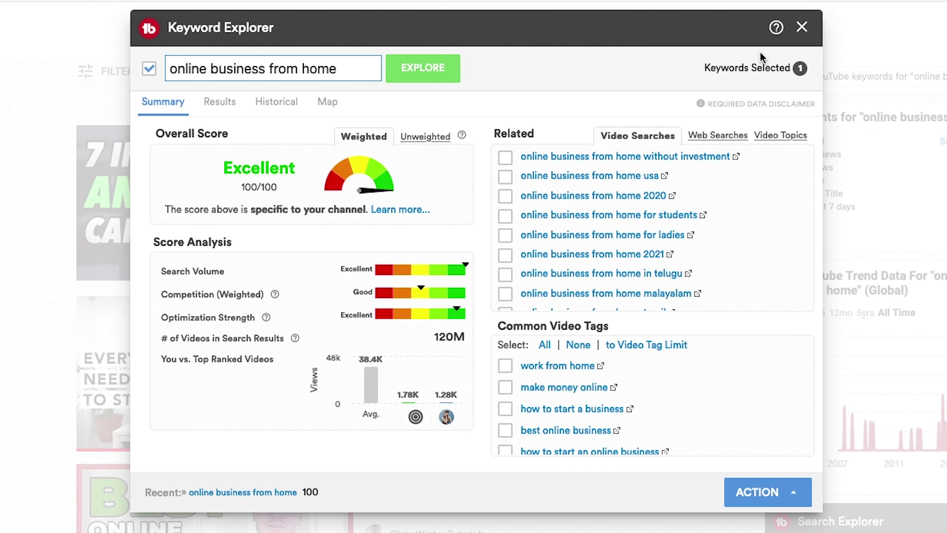
Examine the explored keyword, its score analysis and its weighted overall score.
triple_click(223, 68)
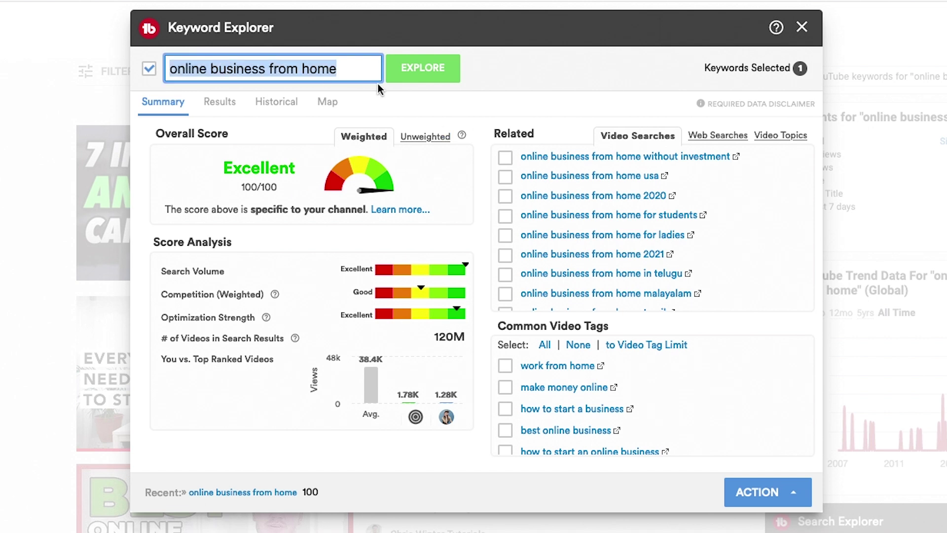
left_click(199, 279)
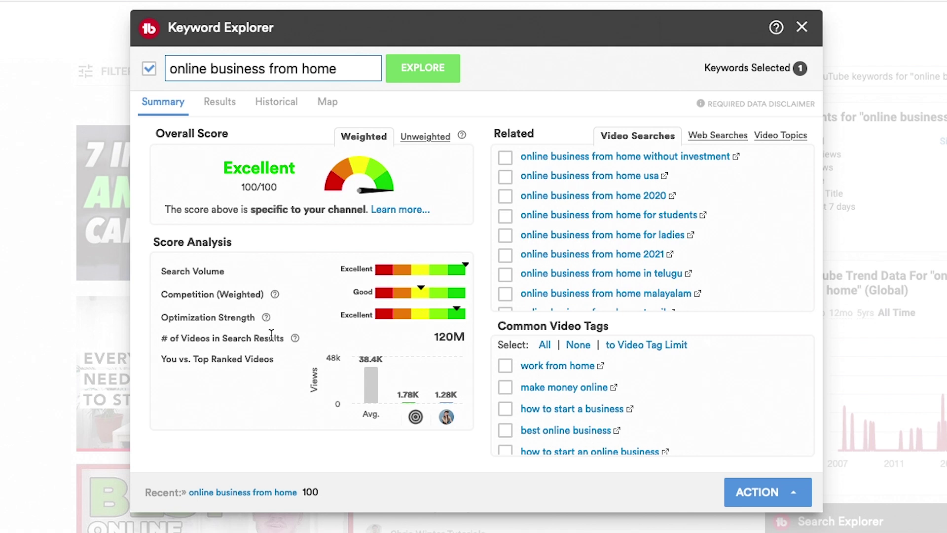
left_click_drag(238, 164, 280, 193)
left_click(280, 193)
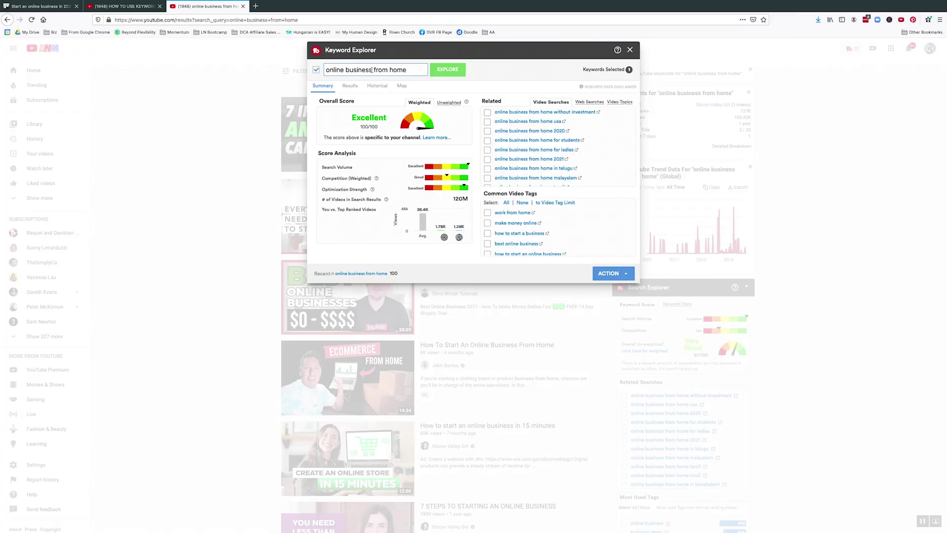
Copy the explored keyword and add "100 online business from home" to the TAGS in the Trello card's description.
triple_click(263, 67)
key("ctrl+c")
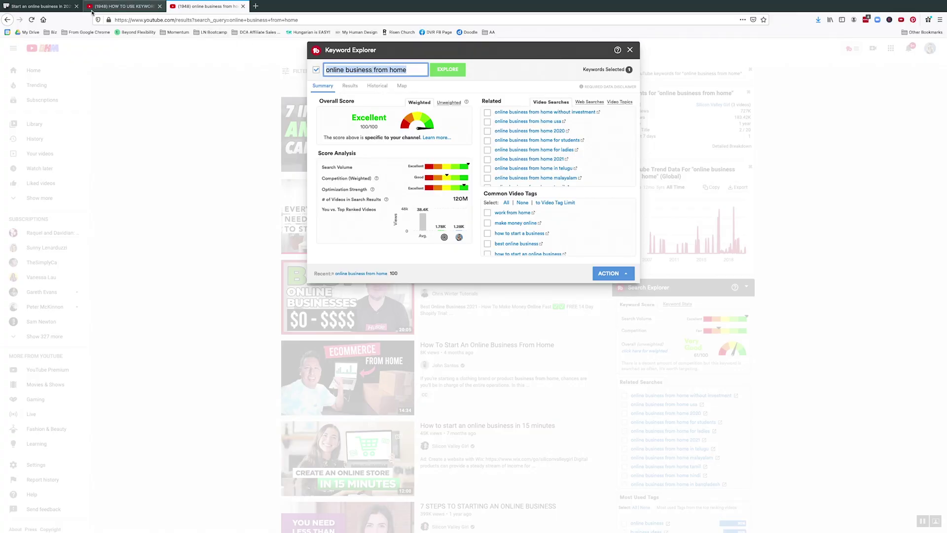
left_click(59, 9)
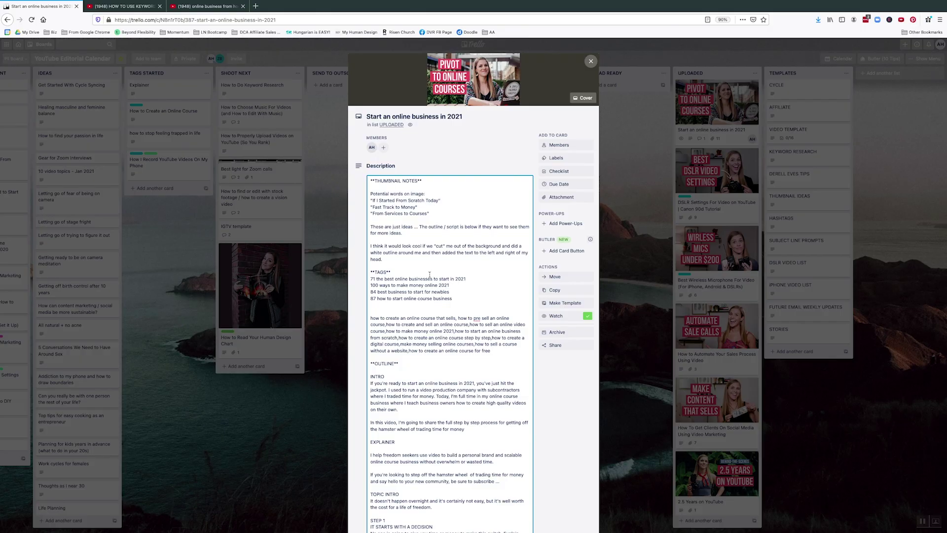
type("100")
key("ctrl+v")
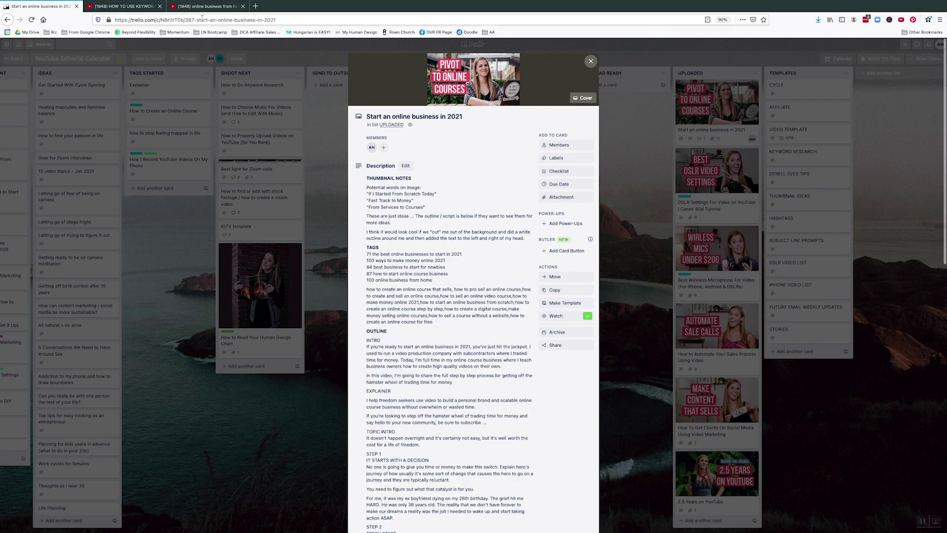
Return to the YouTube results, close the Keyword Explorer and check the monthly search volume for the keyword.
left_click(221, 9)
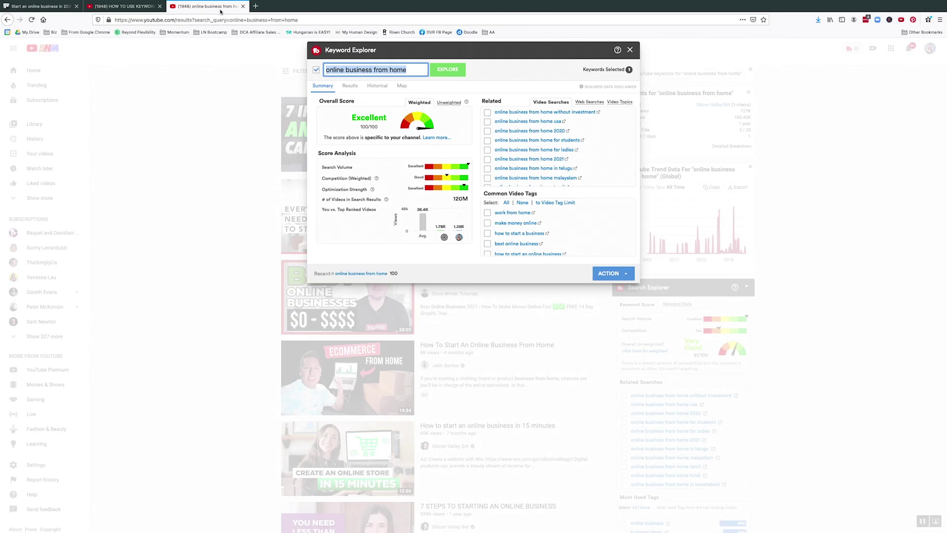
left_click(630, 50)
left_click_drag(220, 49, 263, 49)
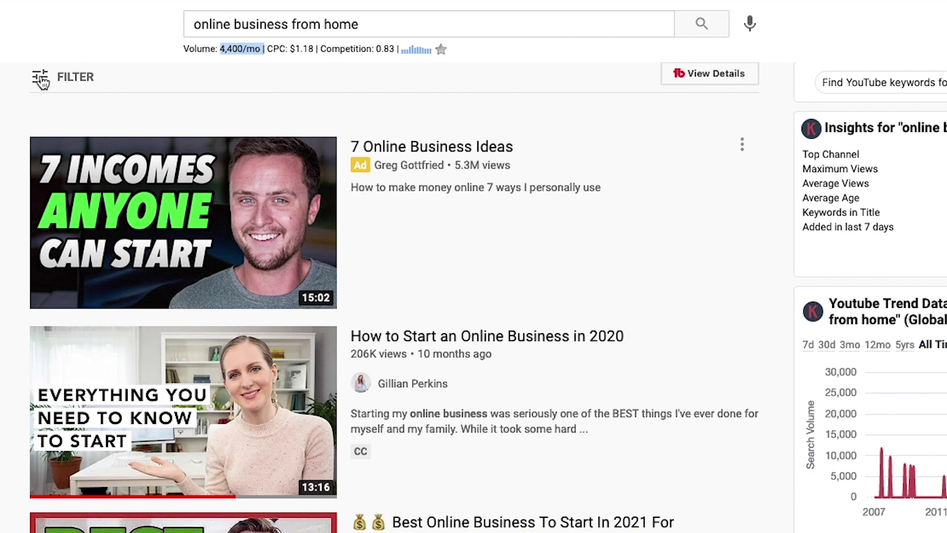
left_click(17, 142)
Open the result "How to Start an Online Business in 2020" in a new tab and switch to it.
mouse_move(461, 331)
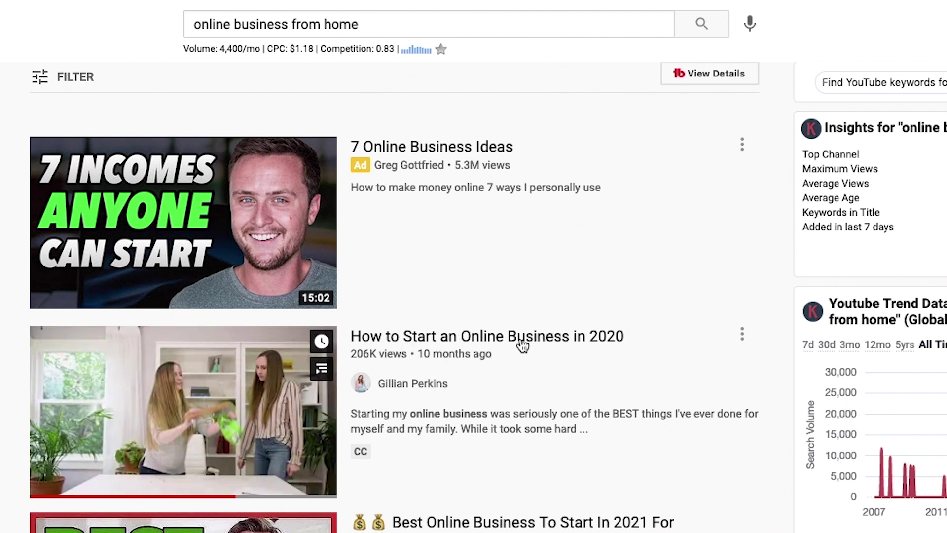
scroll(488, 345, "down", 1)
mouse_move(391, 410)
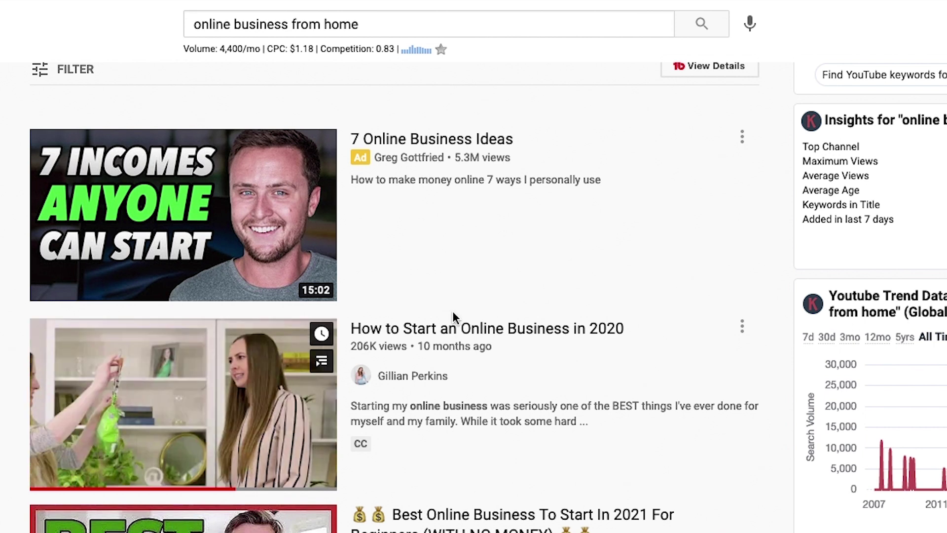
right_click(474, 329)
left_click(488, 334)
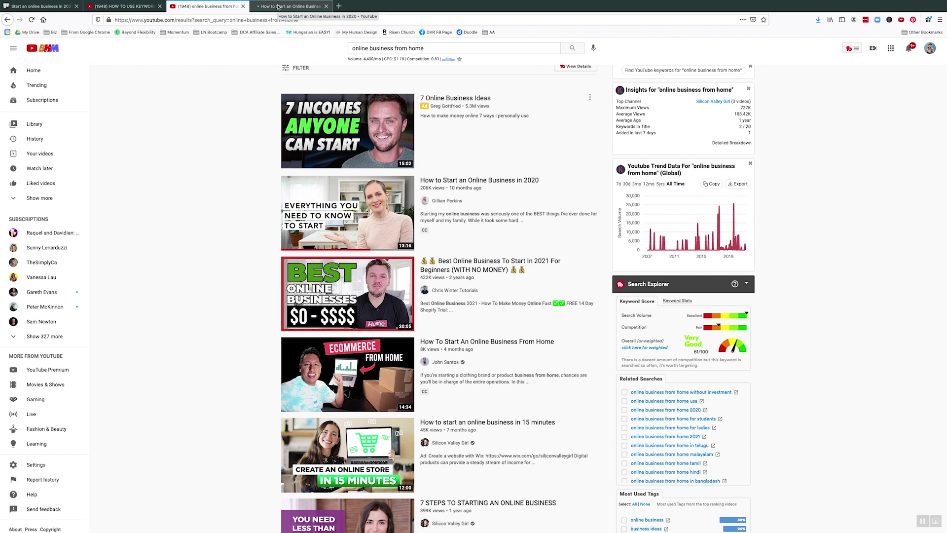
left_click(277, 6)
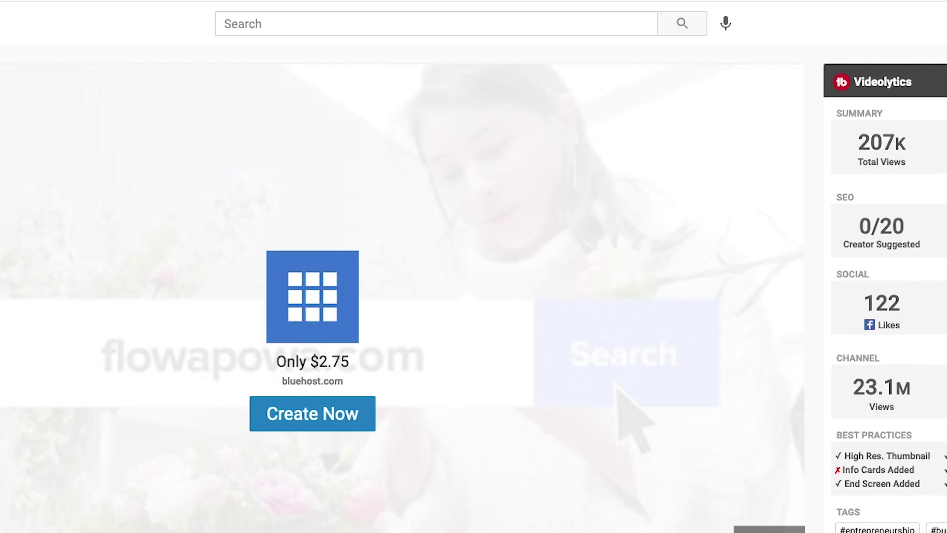
Open the Keyword Explorer for "how to start an online business in 2020" and examine its weighted overall score.
left_click(547, 252)
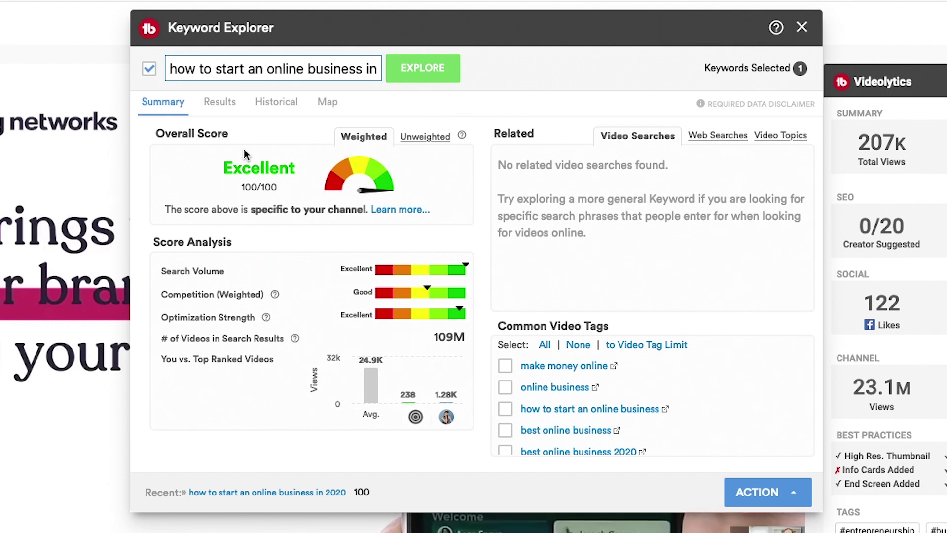
left_click_drag(249, 165, 299, 209)
left_click(283, 188)
left_click_drag(237, 171, 280, 192)
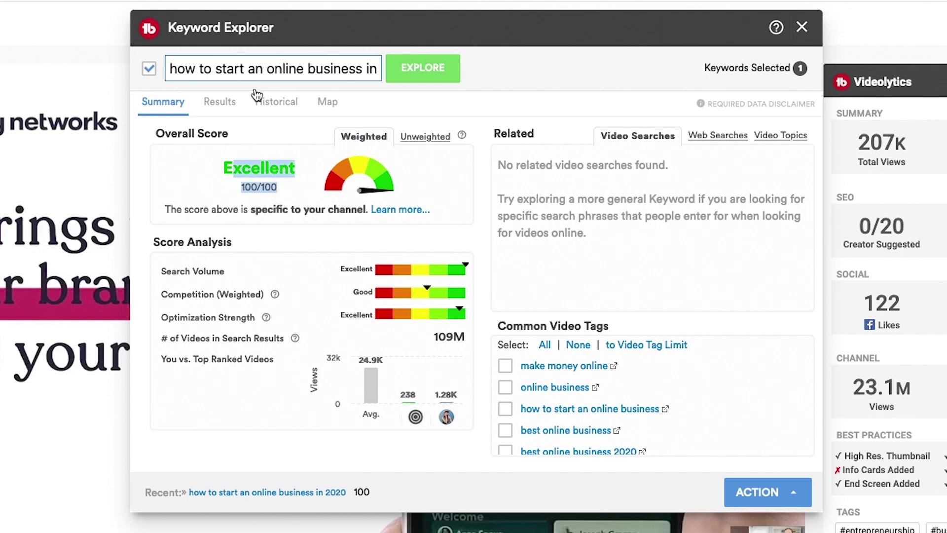
scroll(268, 69, "left", 3)
scroll(315, 68, "right", 4)
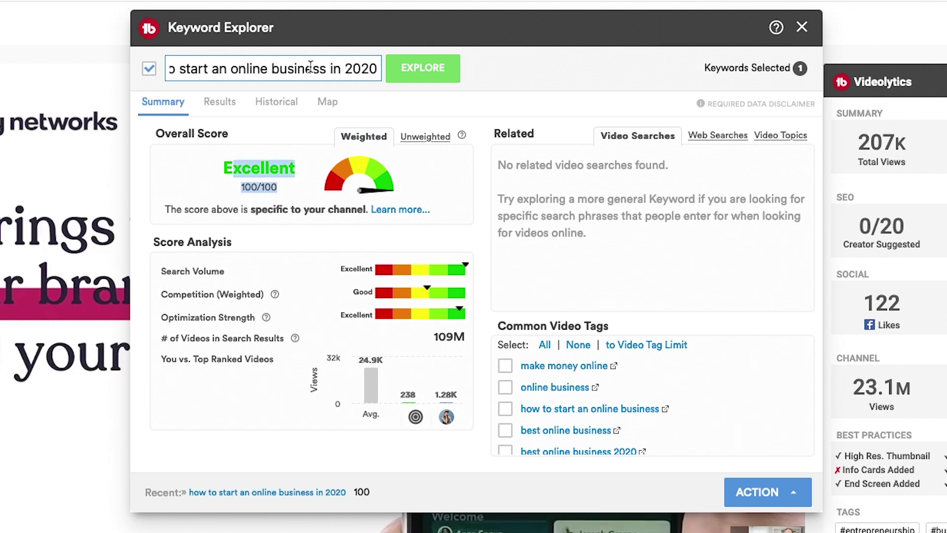
Change the keyword's year to 2021 and explore "how to start an online business in 2021".
left_click(366, 68)
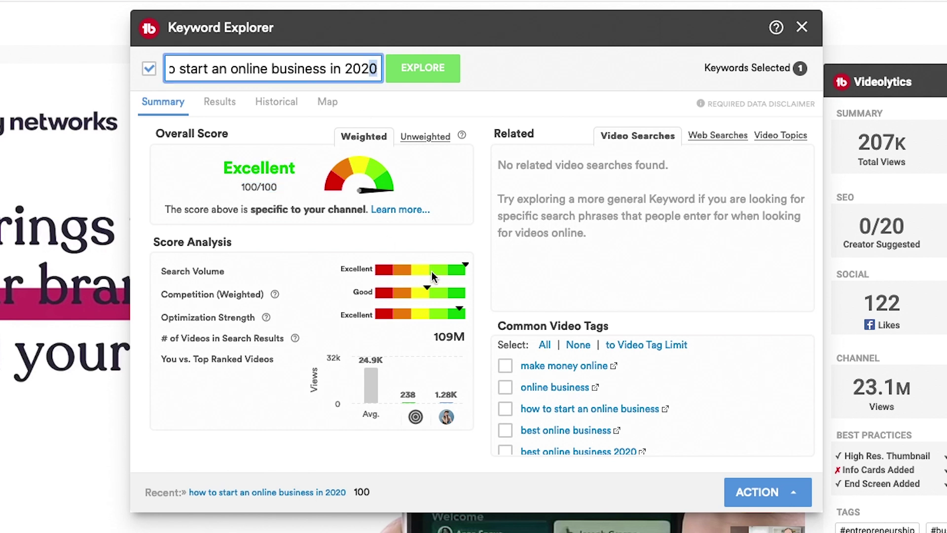
type("1")
key("Return")
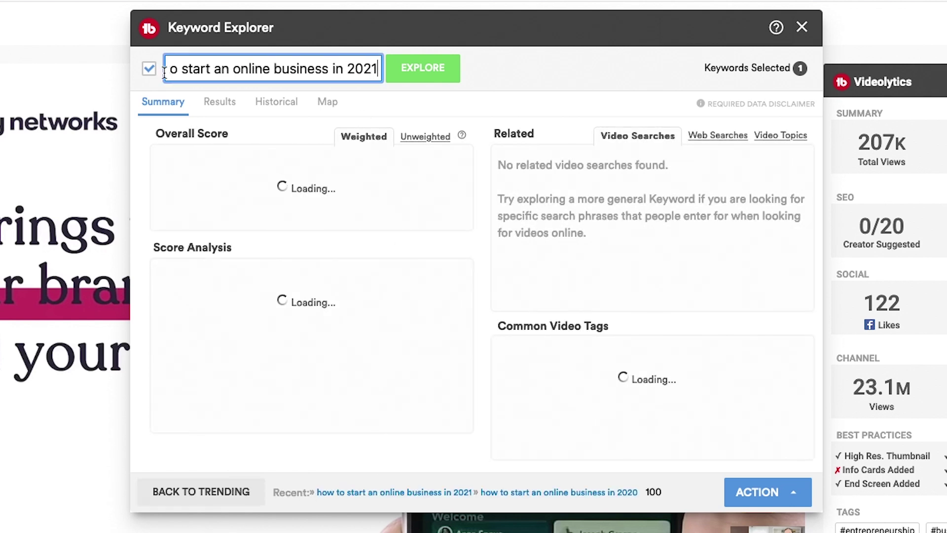
Copy the explored keyword and add the line "100 how to start an online business in 2021" to the TAGS list in the Trello card description.
triple_click(221, 68)
key("super+c")
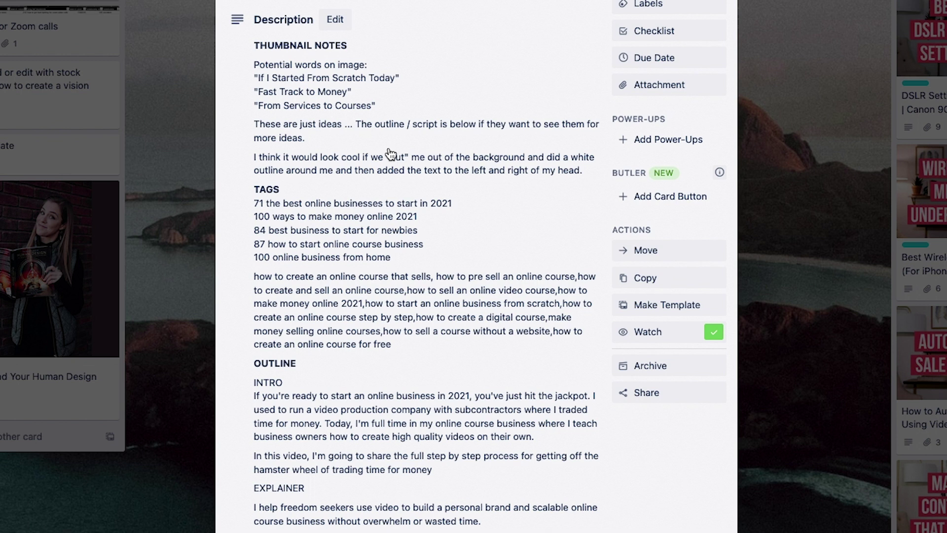
left_click(414, 227)
key("super+a")
left_click(436, 312)
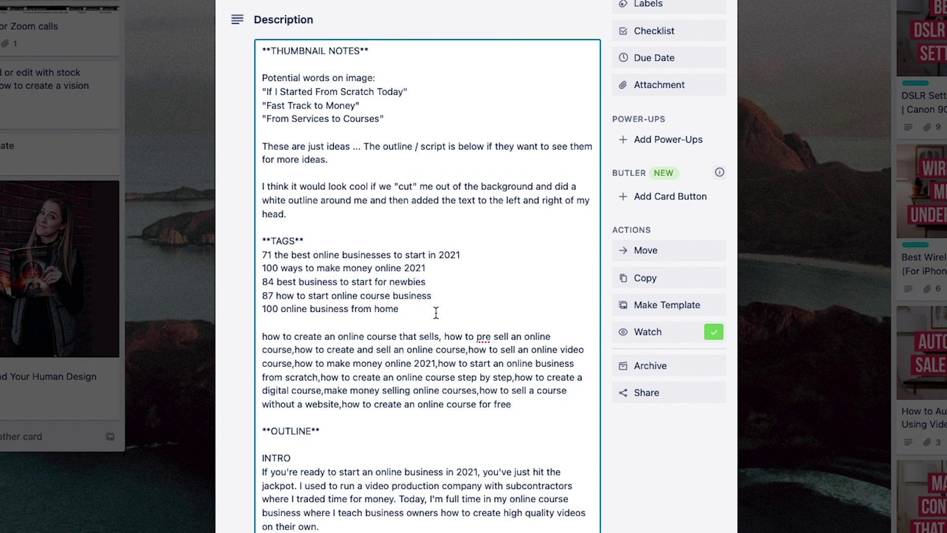
key("Return")
type("100")
key("super+v")
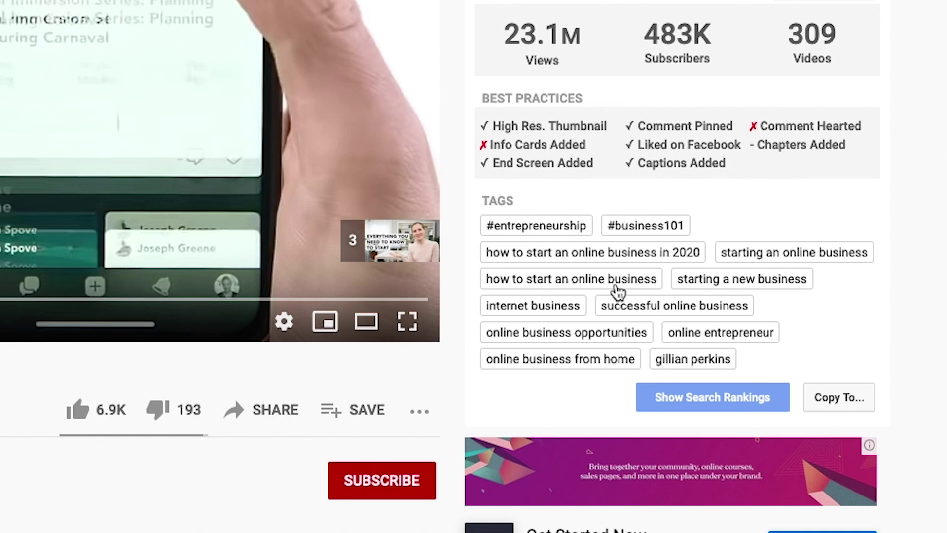
Explore the video's tag "how to start an online business" and add it with its score of 55 to the Trello card's TAGS list.
left_click(559, 288)
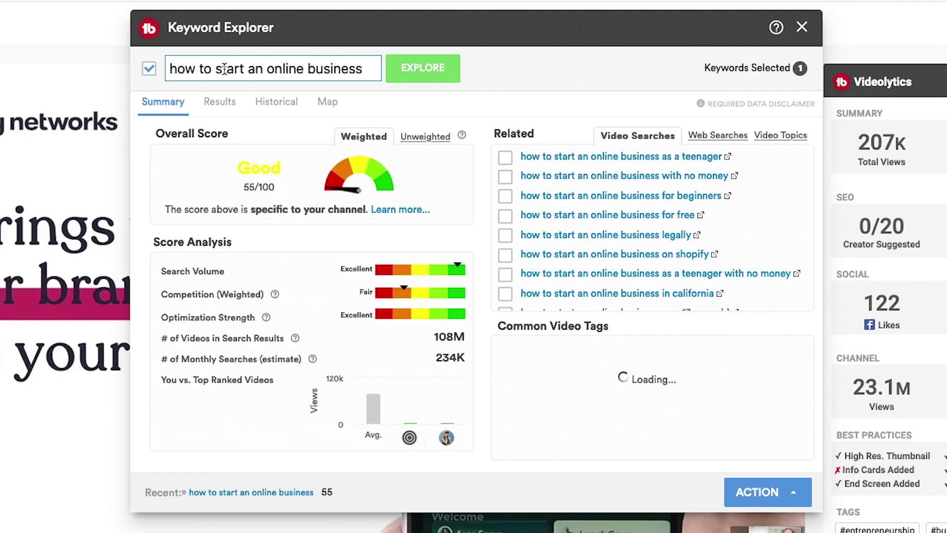
left_click(224, 70)
key("super+c")
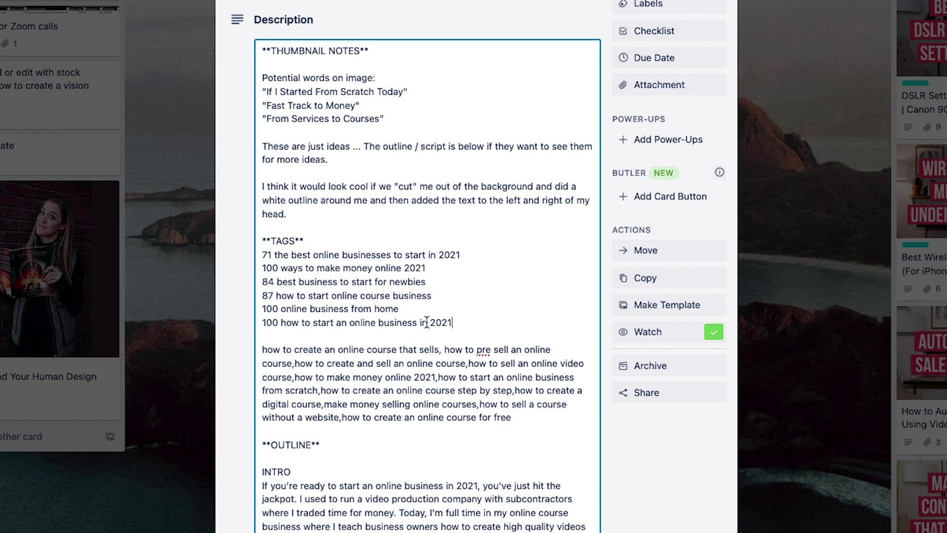
key("Return")
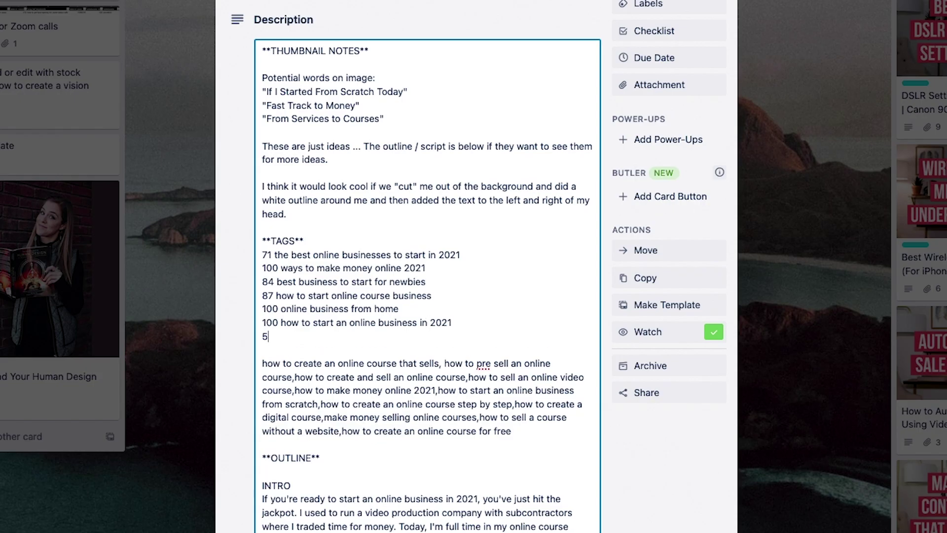
type("55")
key("super+v")
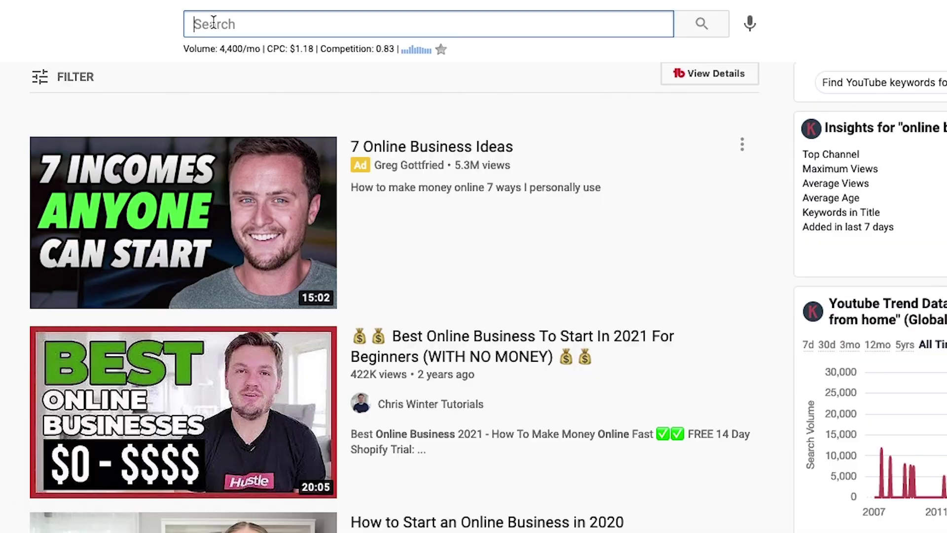
Search YouTube for "online course business" and examine its unweighted overall score in the Search Explorer.
type("how to star")
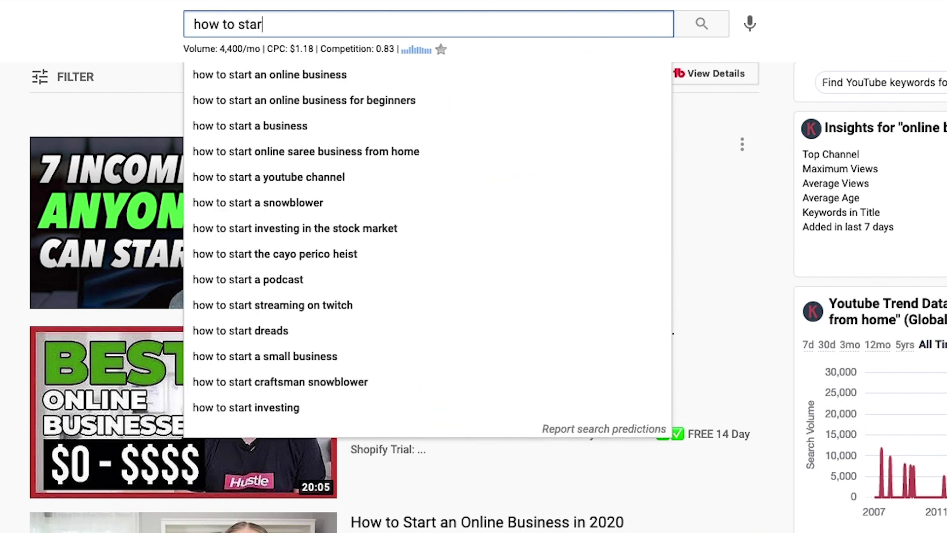
type("t a cour")
key("ctrl+a")
type("course")
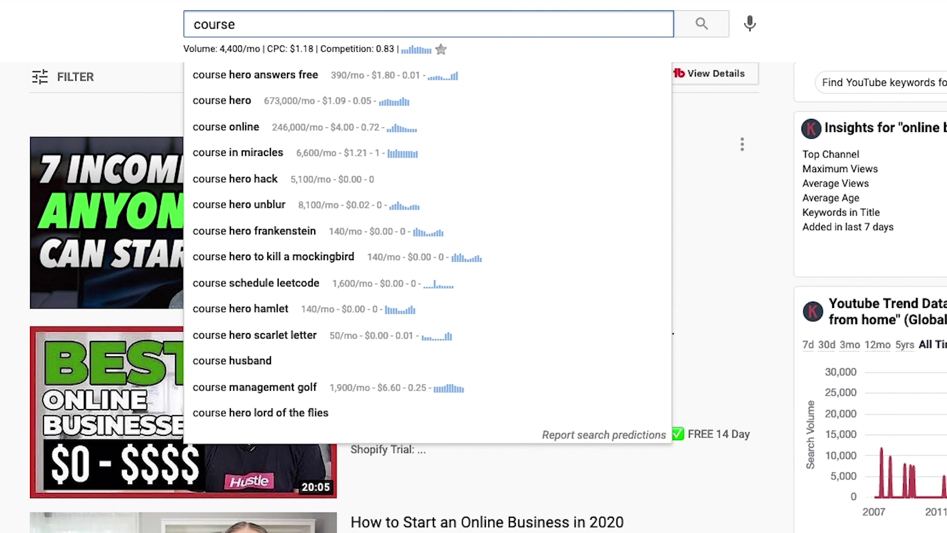
type(" business")
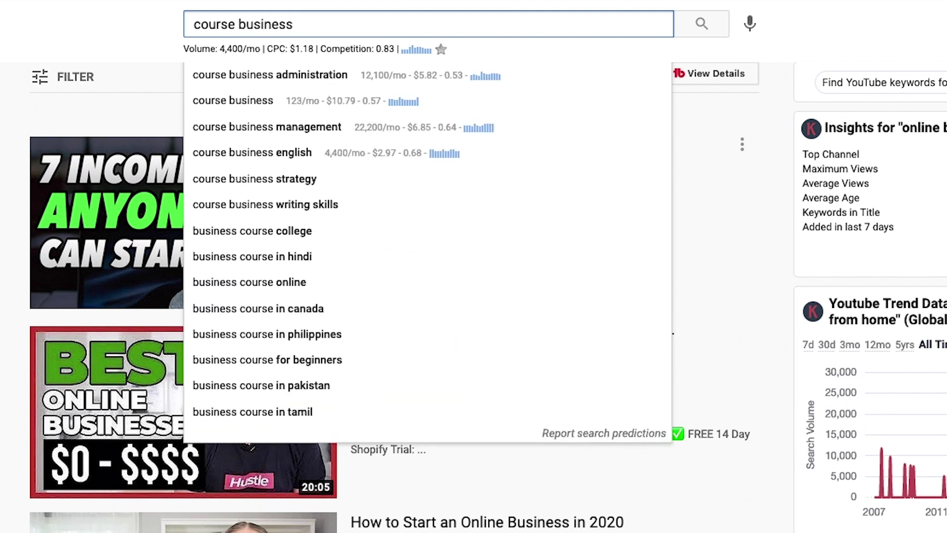
left_click(197, 26)
type("online")
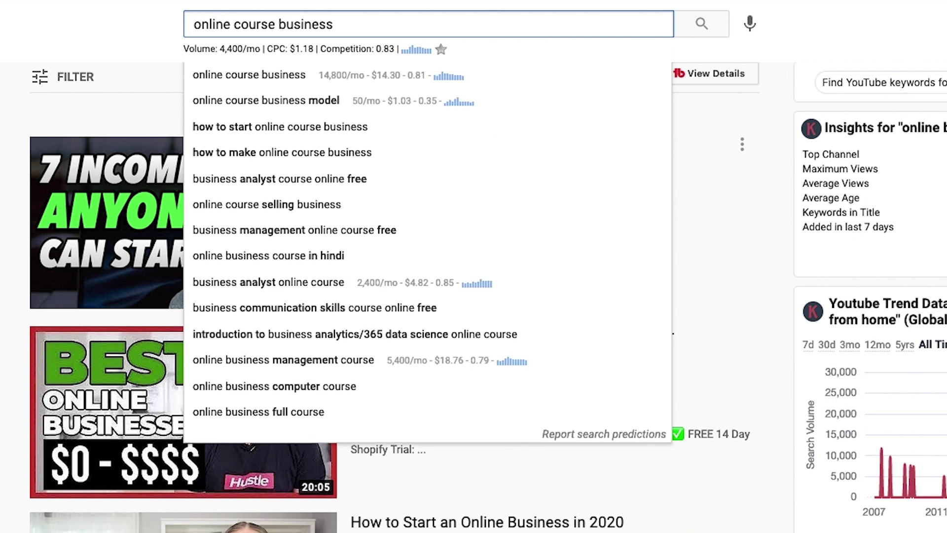
left_click(334, 83)
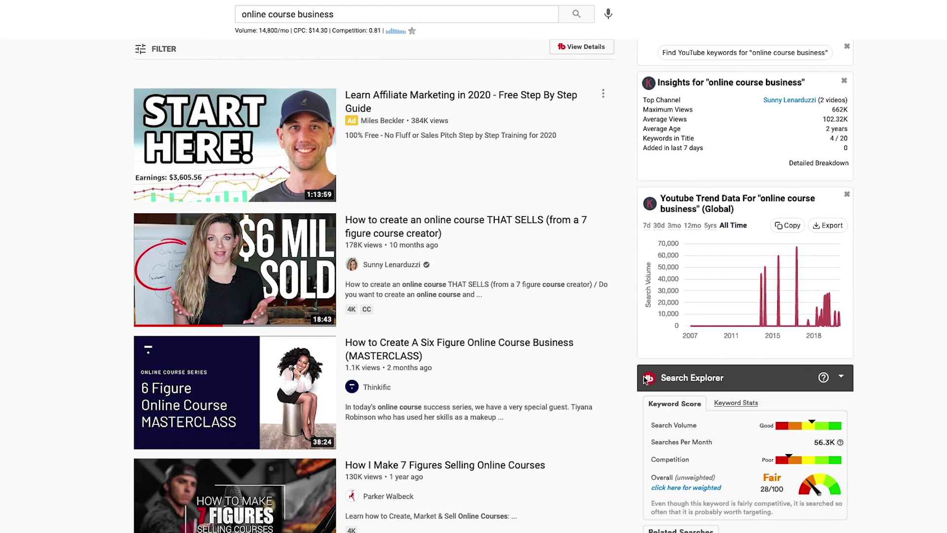
left_click_drag(779, 468, 778, 491)
scroll(784, 498, "down", 1)
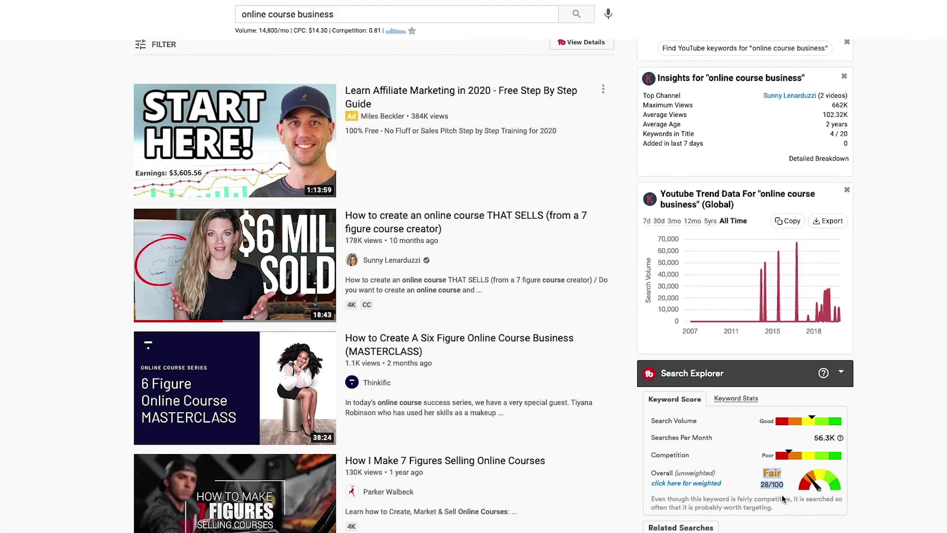
Change the YouTube query to "digital course business" and check the search volumes of its suggestions.
left_click(347, 13)
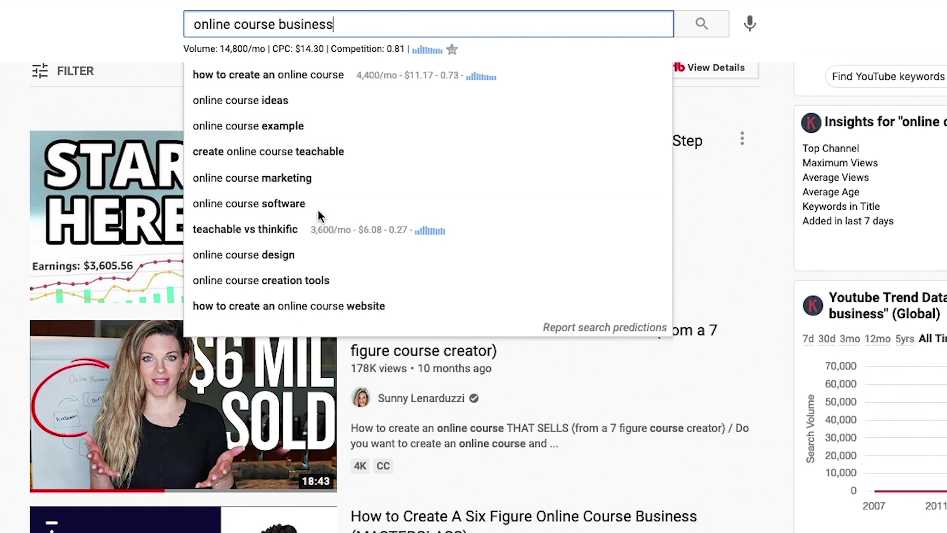
left_click(262, 24)
left_click_drag(274, 25, 162, 27)
left_click(230, 24)
type("dig")
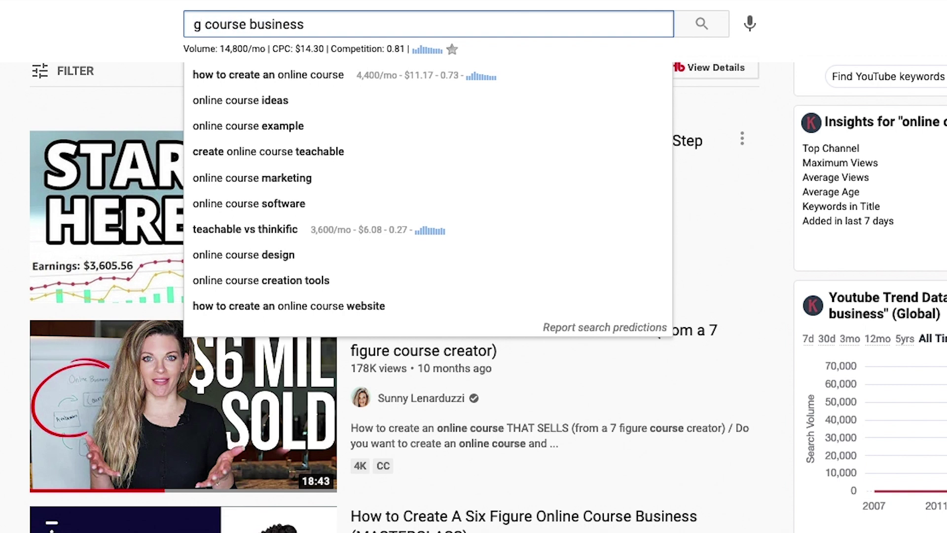
type("ital")
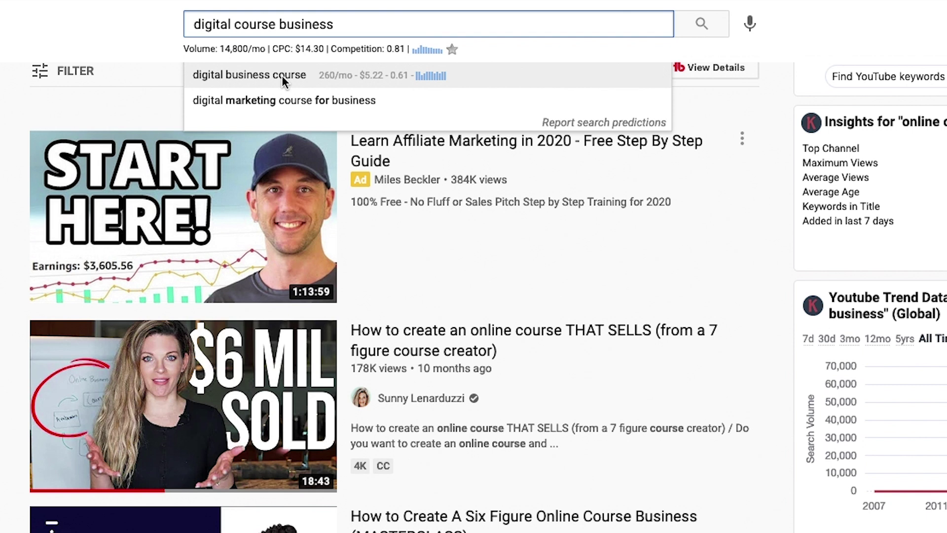
Restore the query to "online course business" and check its monthly search volume.
left_click_drag(197, 22, 231, 22)
type("on")
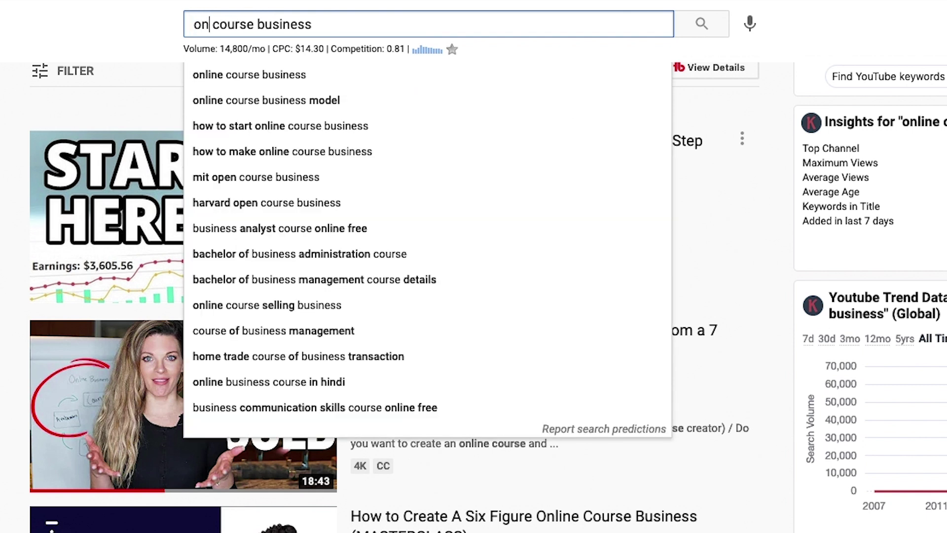
type("line")
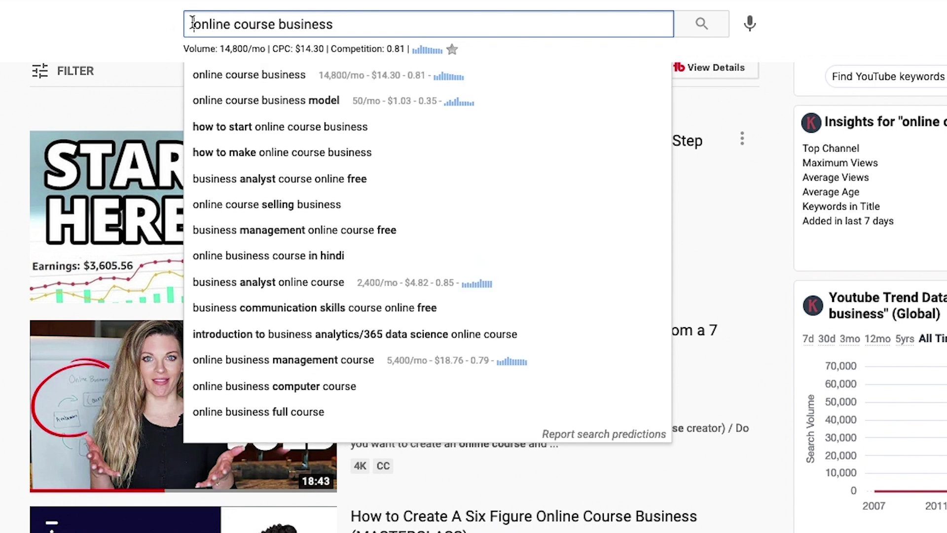
key("Return")
left_click_drag(390, 25, 74, 16)
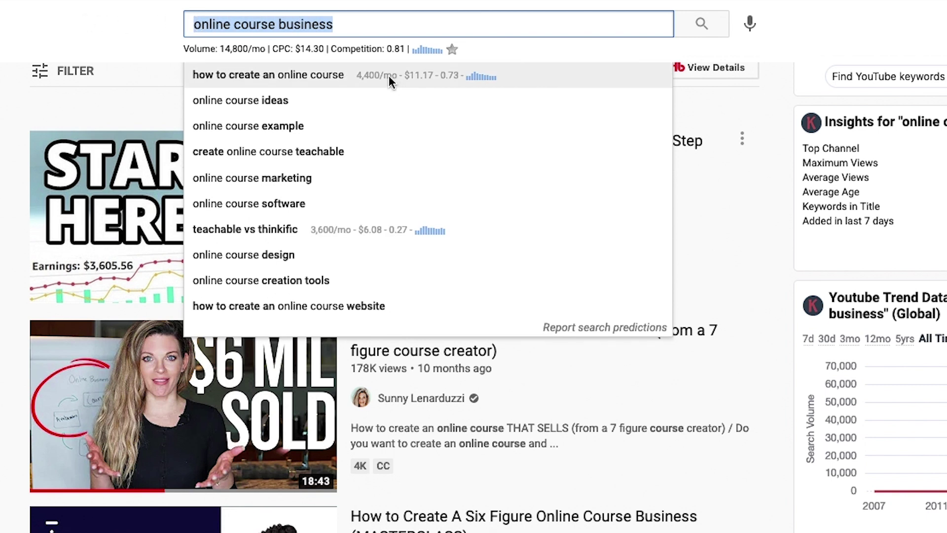
left_click_drag(222, 47, 265, 49)
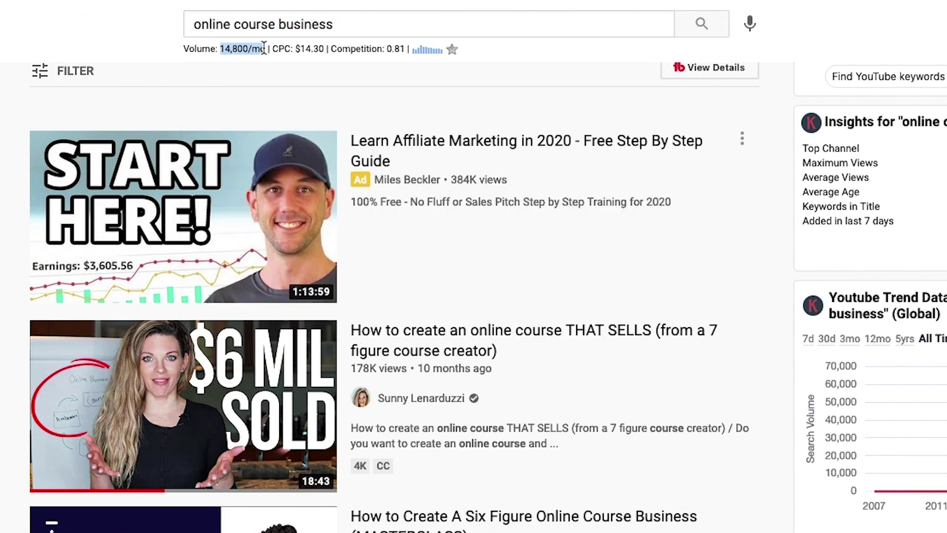
Search YouTube for "how to start an online course business" and check its keyword score.
left_click(194, 26)
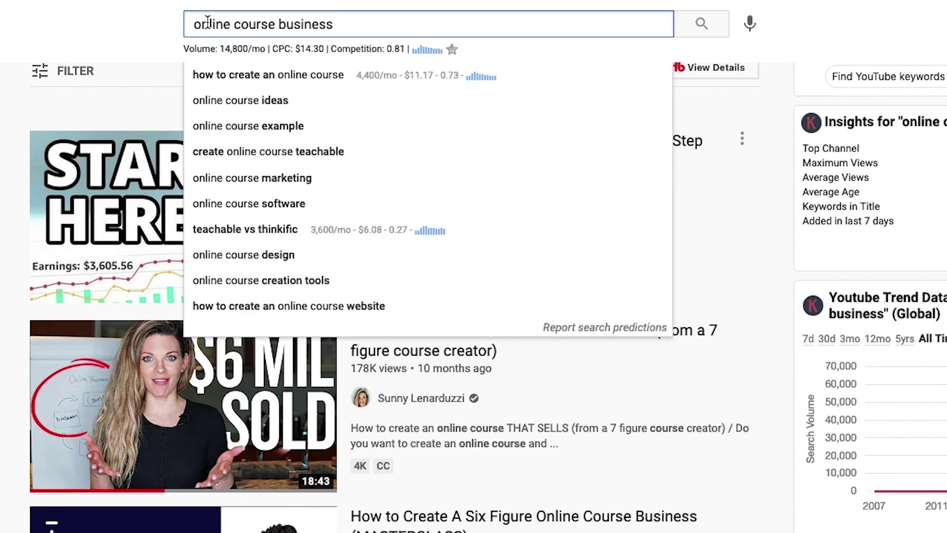
type("how to start ")
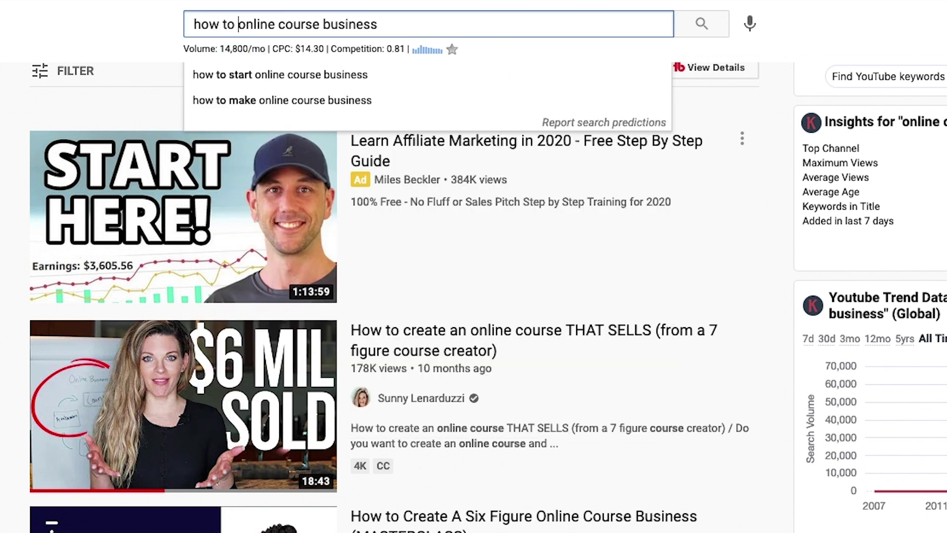
type("an")
key("Return")
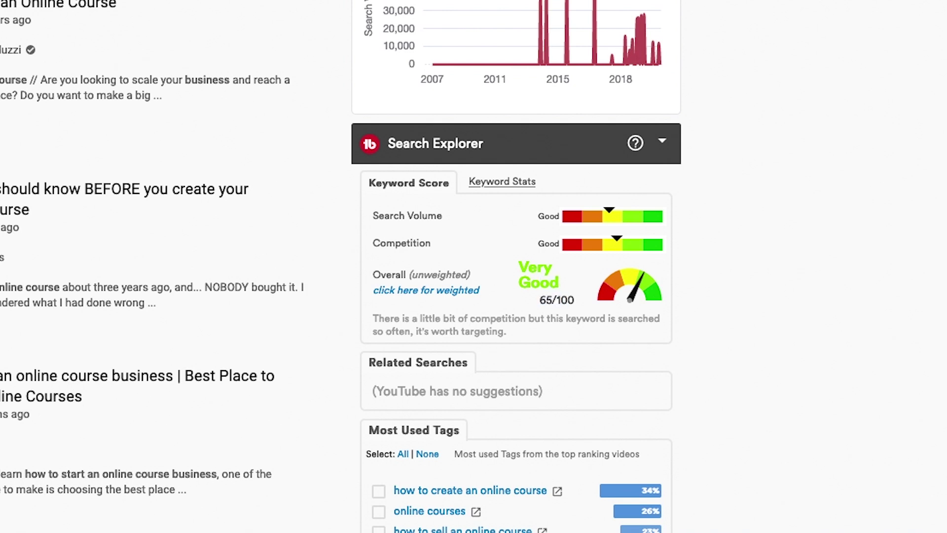
Copy the query, check its monthly volume and add "65 // 110 how to start an online course business" to the Trello card's TAGS list.
left_click(245, 26)
triple_click(245, 25)
key("ctrl+c")
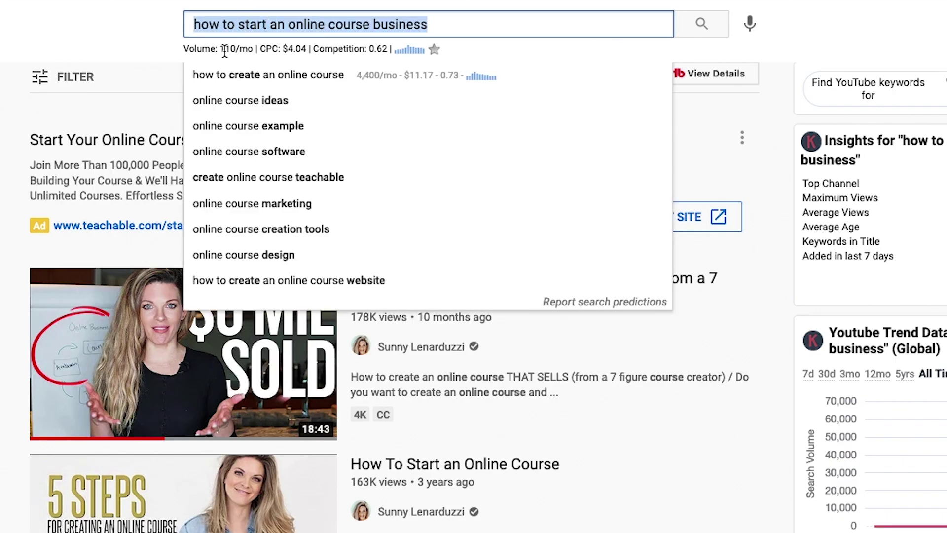
left_click_drag(225, 48, 249, 50)
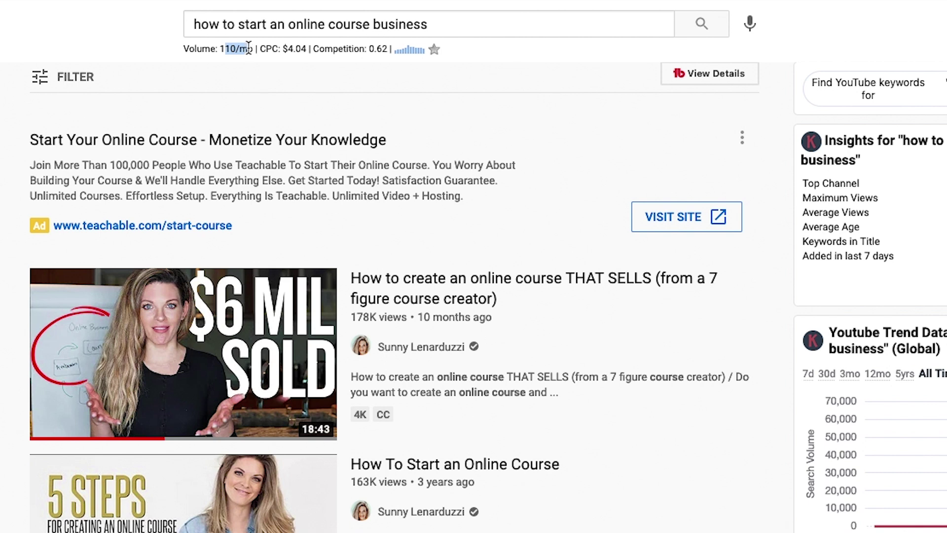
triple_click(246, 19)
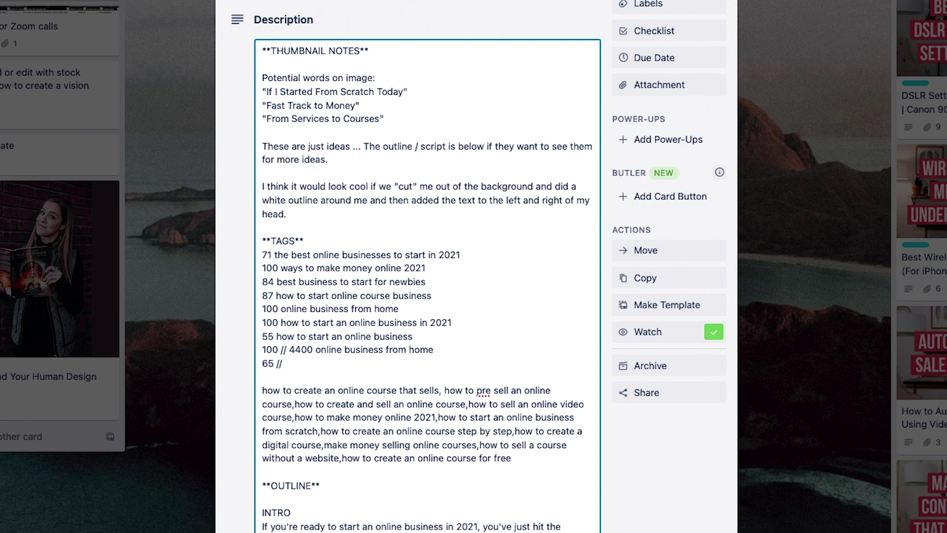
key("ctrl+v")
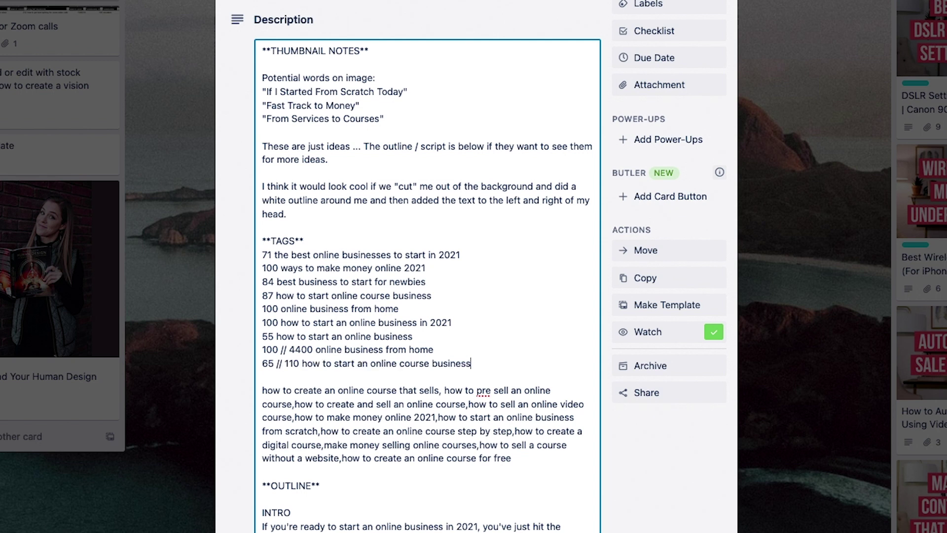
key("Return")
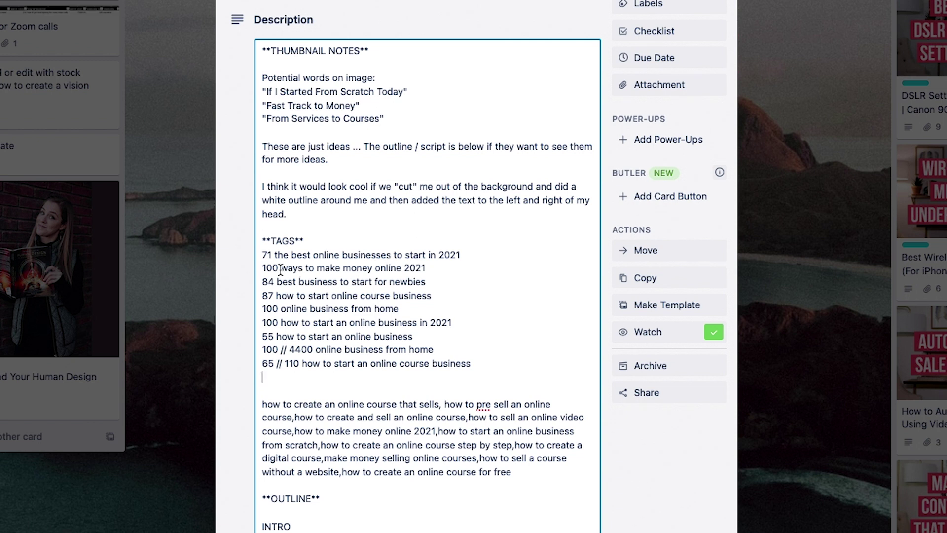
Review the collected keywords and their scores under TAGS in the card description.
left_click_drag(264, 257, 213, 254)
left_click(477, 363)
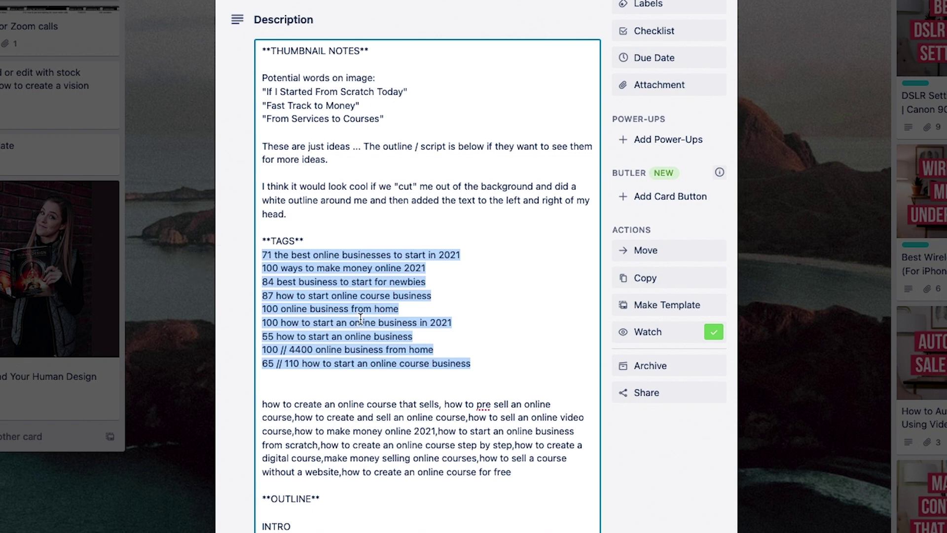
left_click(314, 324)
left_click(478, 357)
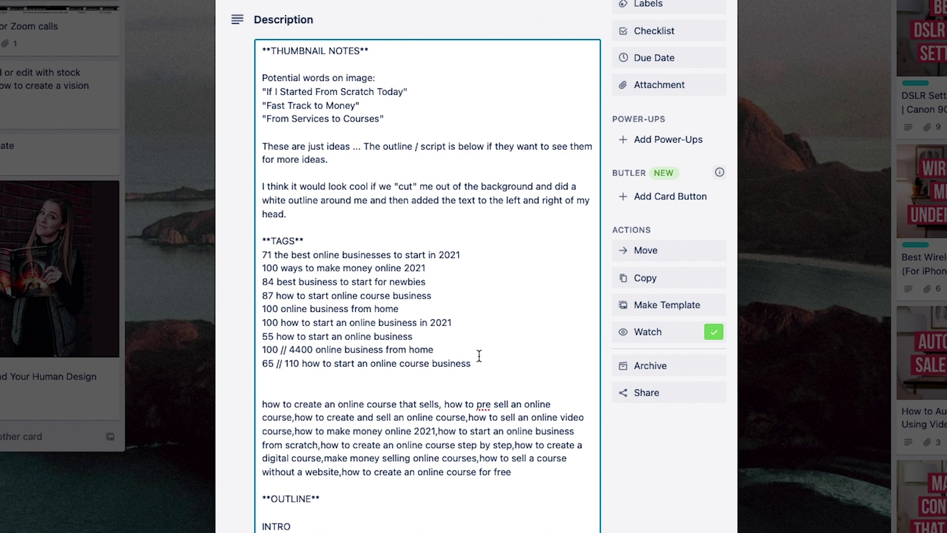
key("Return")
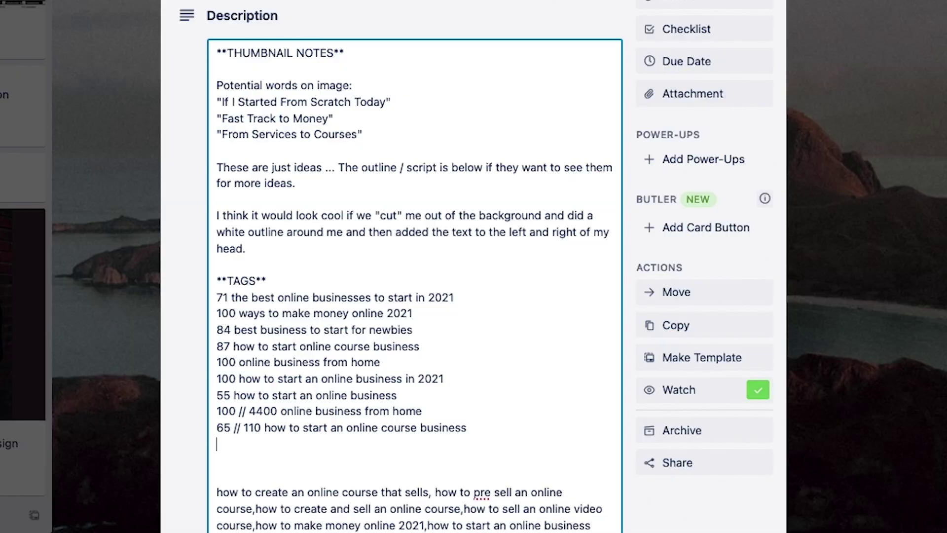
scroll(474, 447, "down", 10)
scroll(474, 447, "down", 8)
scroll(347, 352, "down", 5)
left_click_drag(291, 342, 481, 487)
left_click(399, 435)
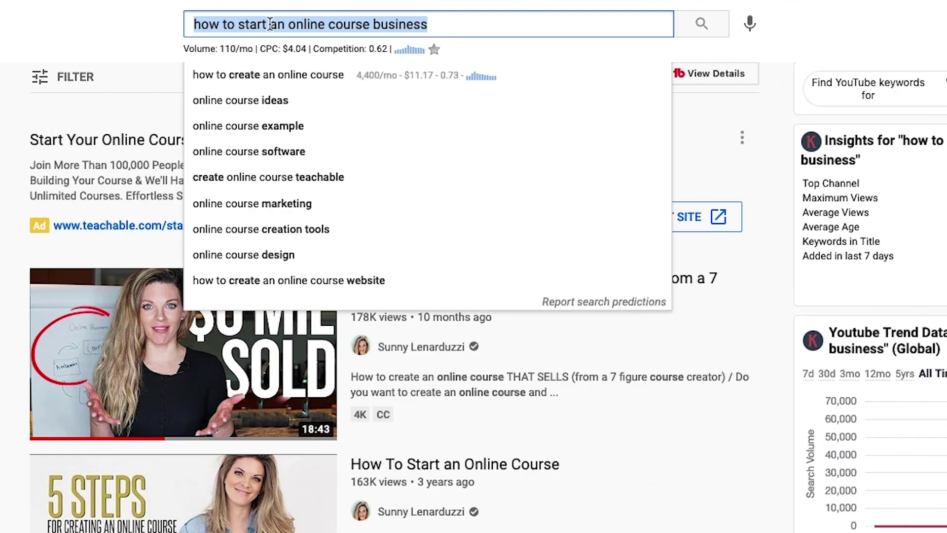
Search YouTube for "online course business model".
type("online bu")
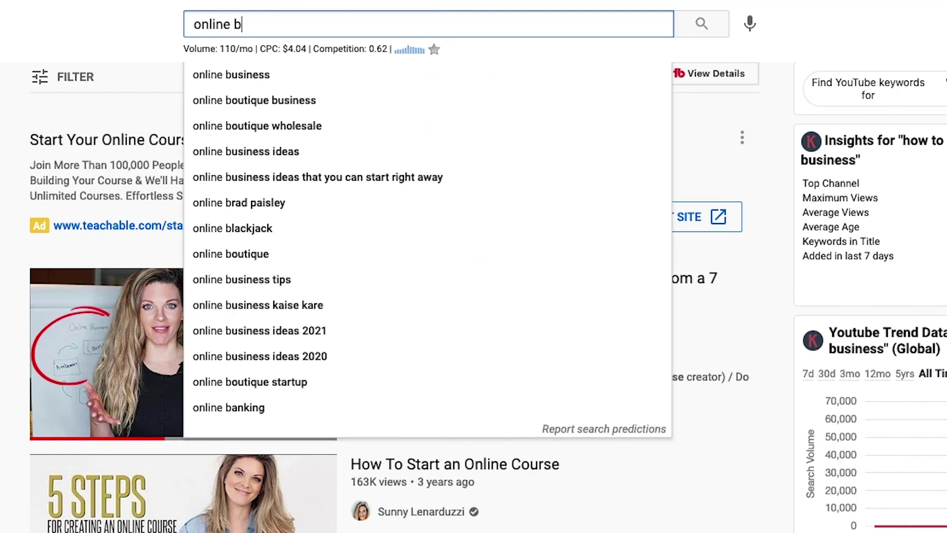
key("BackSpace")
key("BackSpace")
type("course busins")
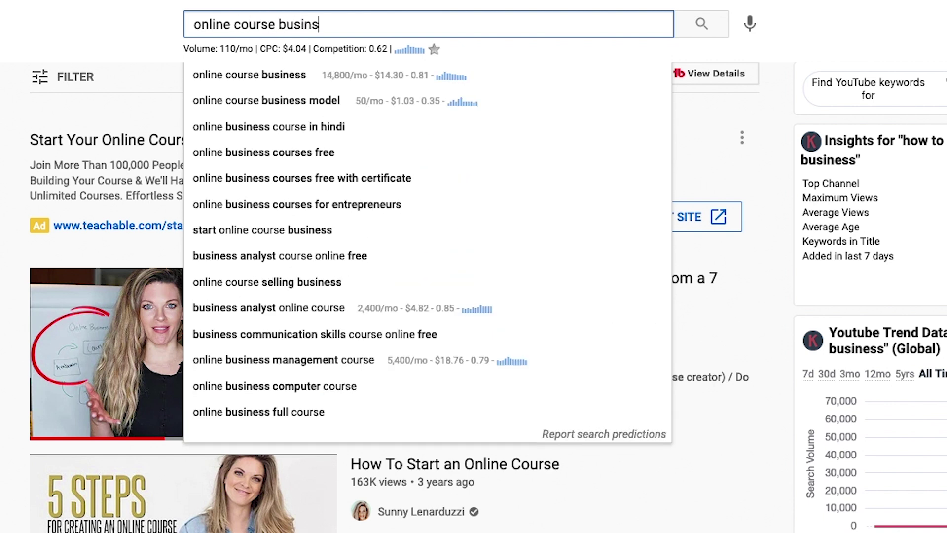
key("Down")
key("Down")
key("Down")
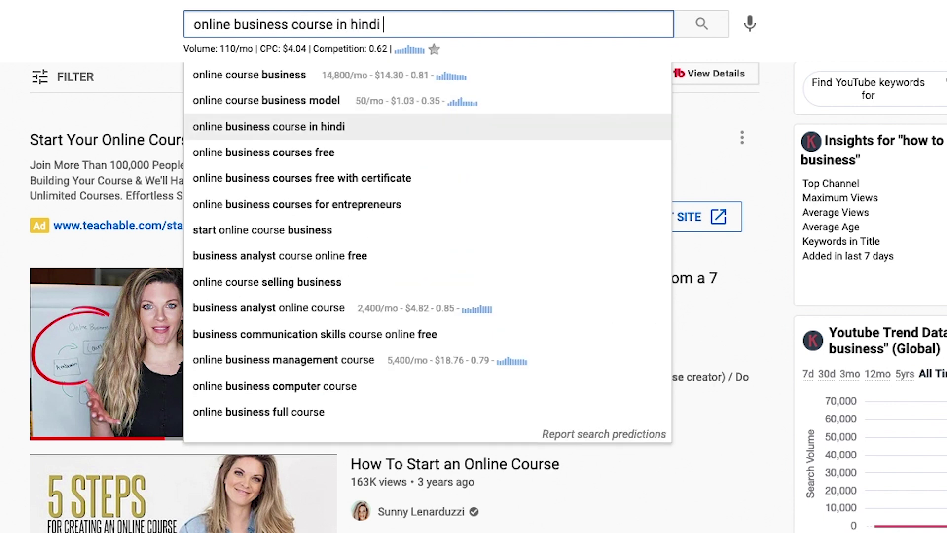
key("Up")
key("Return")
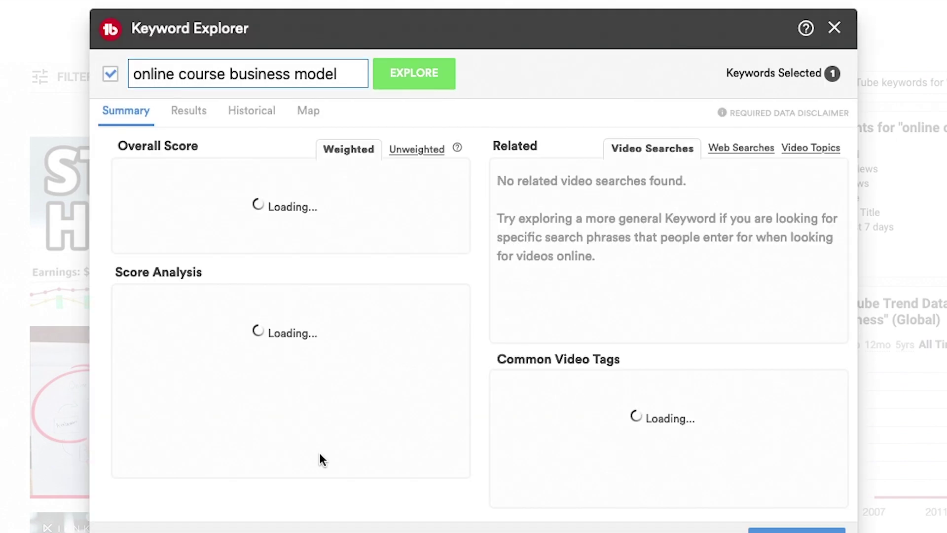
Check the channel-specific keyword score for "online course business model" in Keyword Explorer and select the keyword text.
triple_click(229, 79)
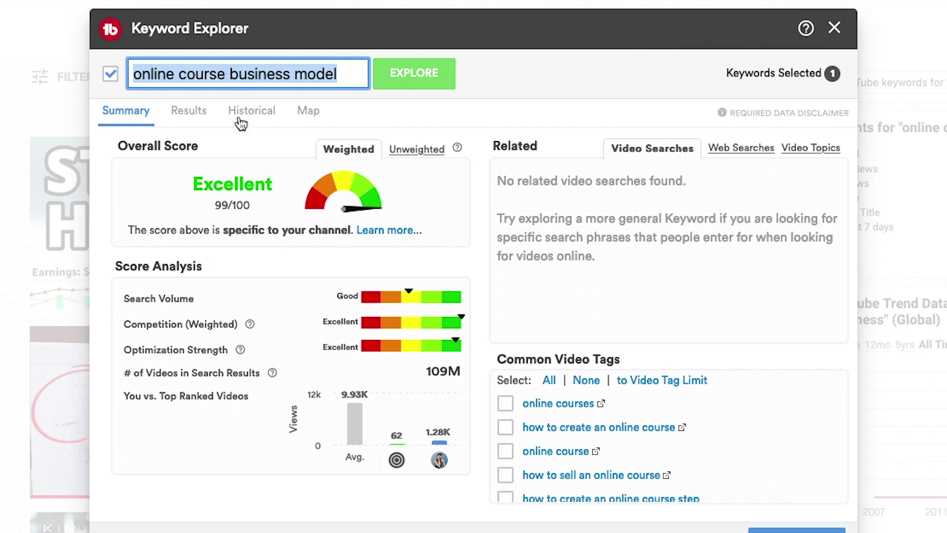
left_click_drag(287, 230, 345, 231)
double_click(345, 231)
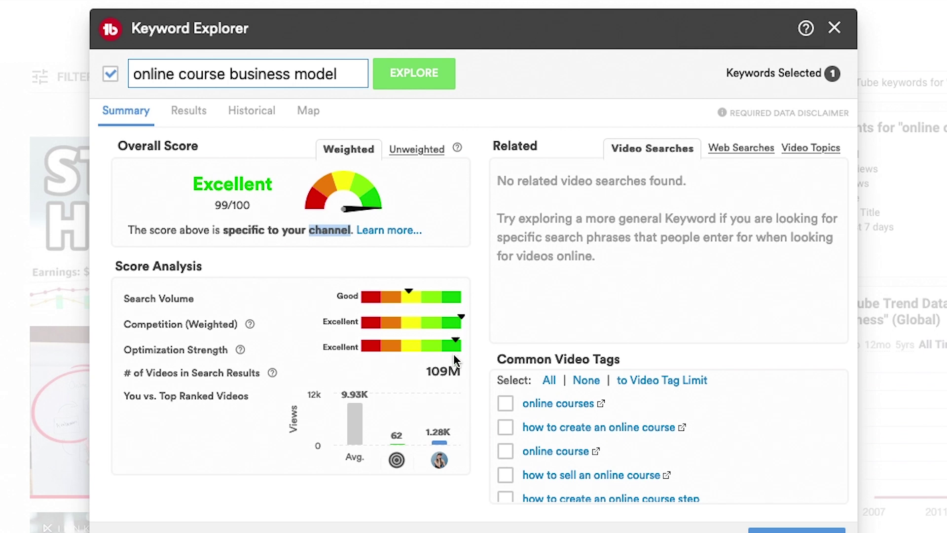
triple_click(171, 74)
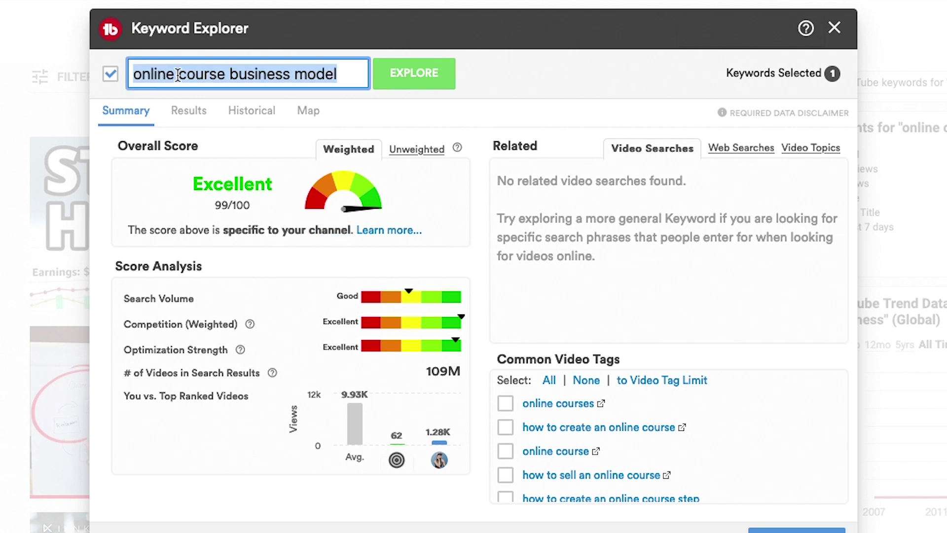
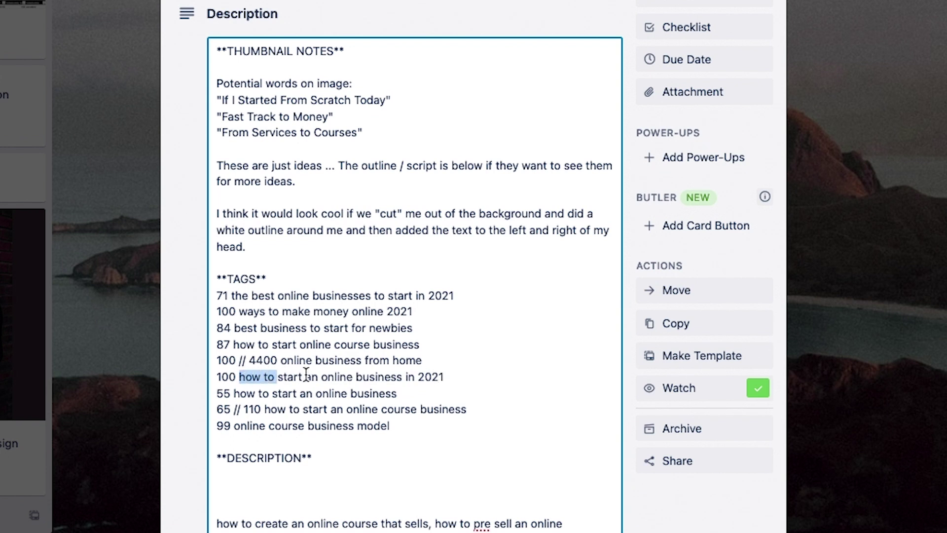
Remove "how to" from the "how to start an online business in 2021" entry in the Trello card's TAGS list.
key("BackSpace")
left_click_drag(238, 377, 491, 375)
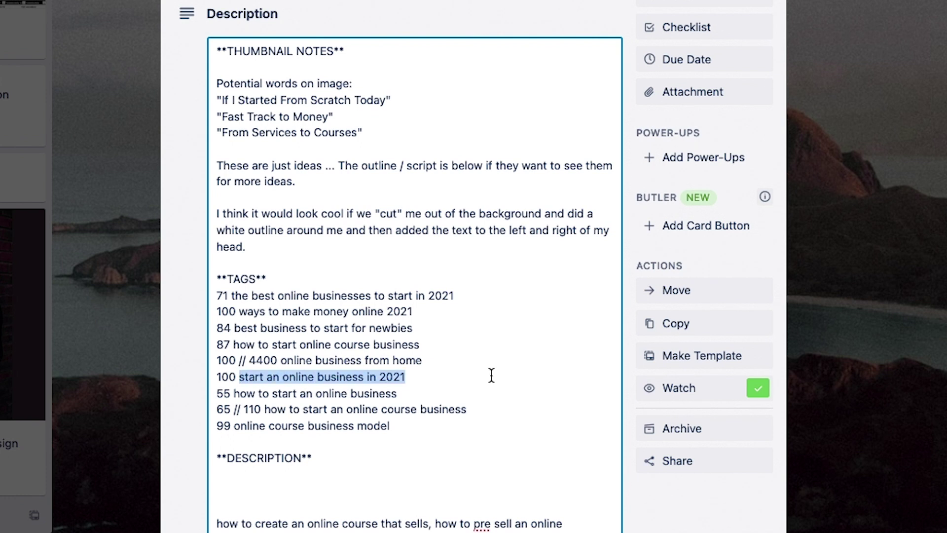
left_click(481, 377)
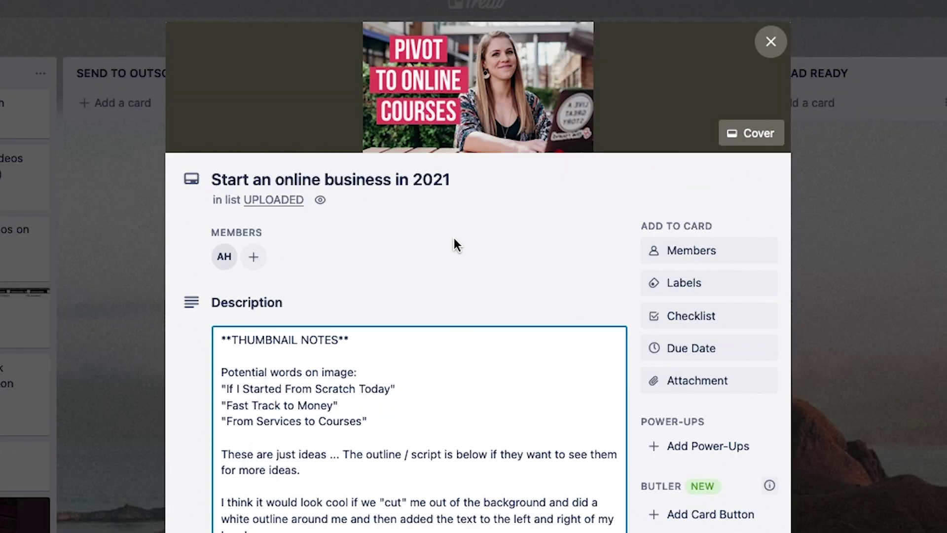
Extend the card title to "Start an online business in 2021 | Create an Online Course Business From Home".
left_click(468, 180)
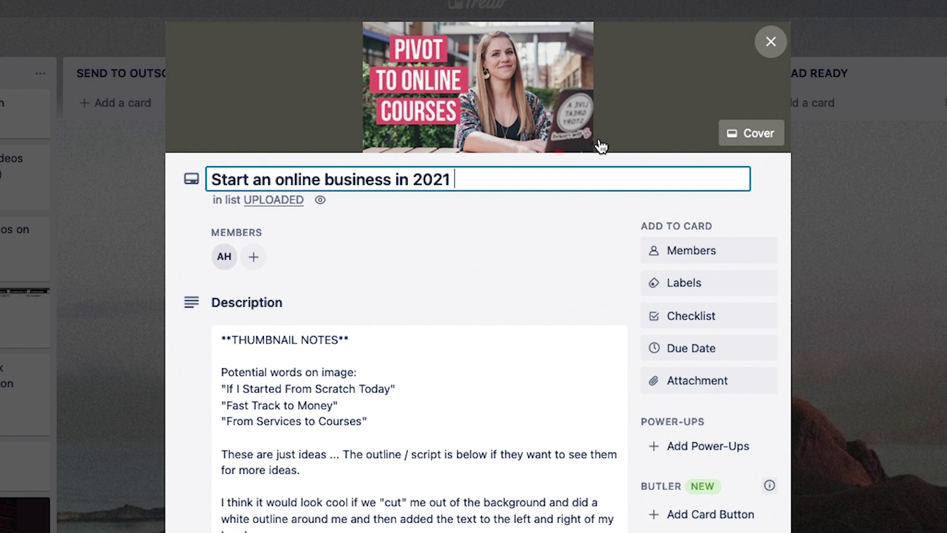
left_click_drag(213, 179, 502, 180)
left_click(502, 179)
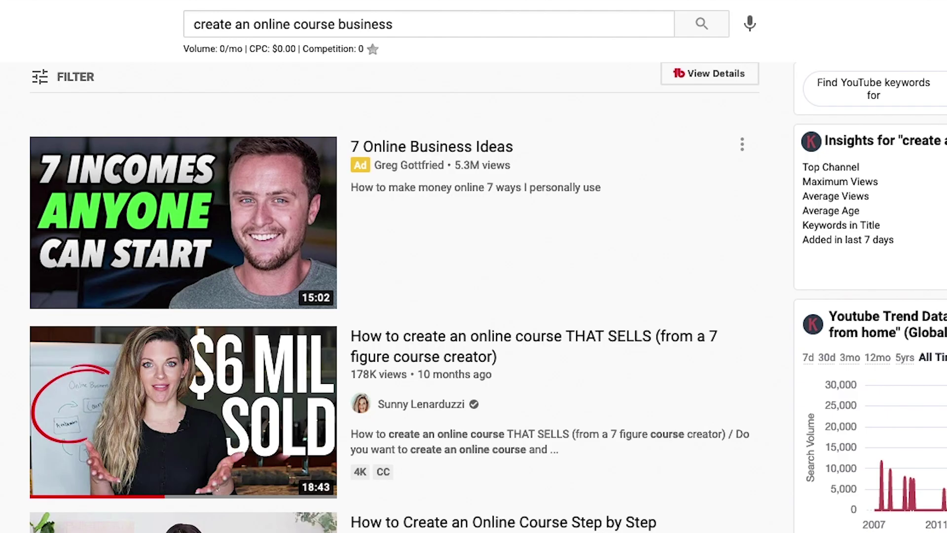
left_click(267, 24)
triple_click(266, 24)
left_click(266, 24)
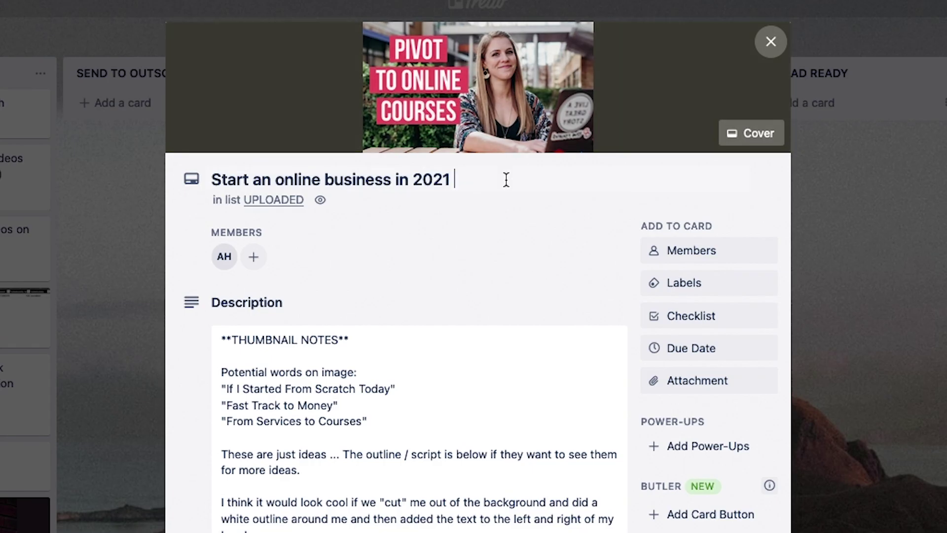
left_click(509, 181)
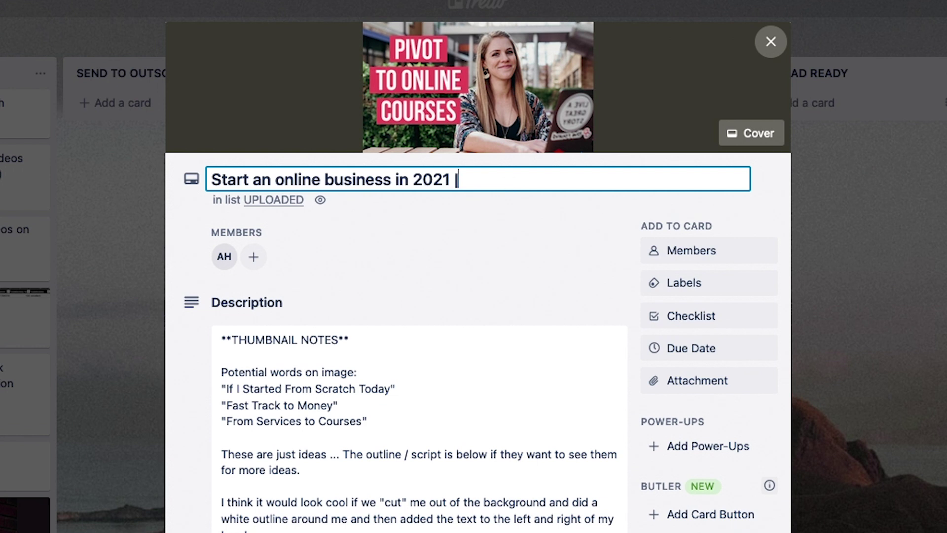
type("| Create")
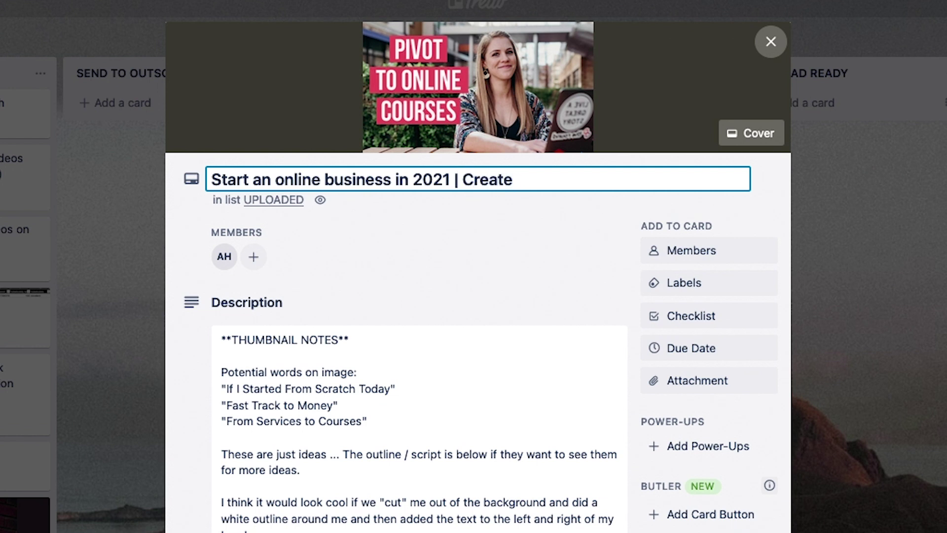
type(" an Online Course Business ")
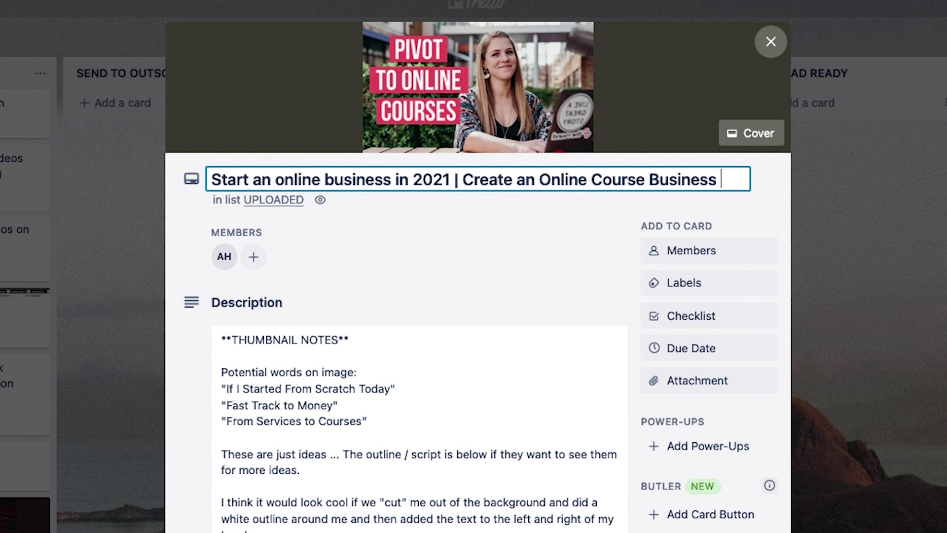
type("From Home")
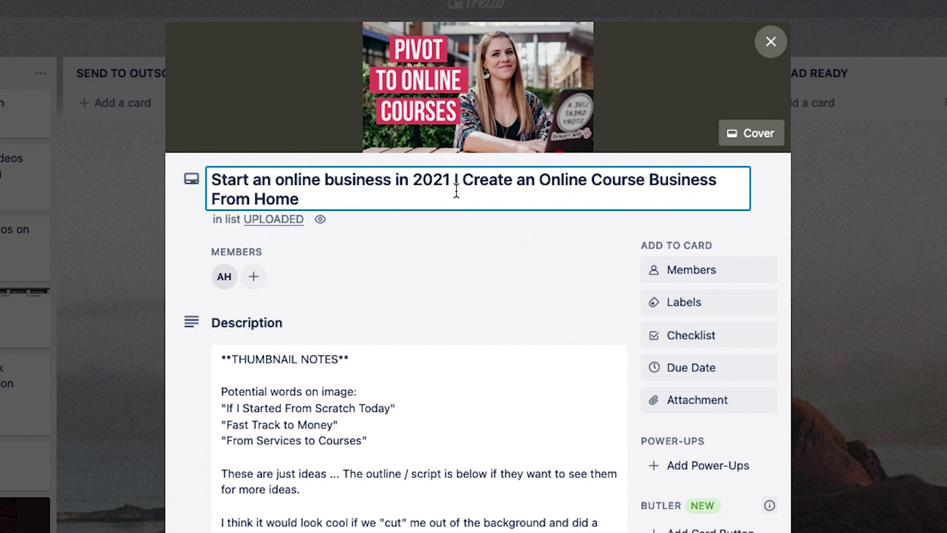
Check the keyword score of the title's phrase "create an online course business" and copy the keyword.
left_click_drag(450, 179, 190, 179)
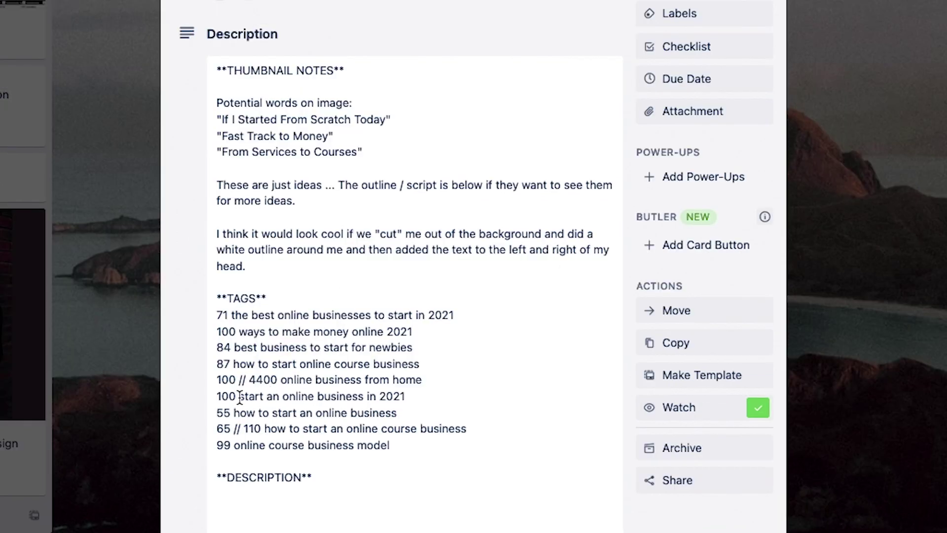
left_click_drag(240, 397, 433, 398)
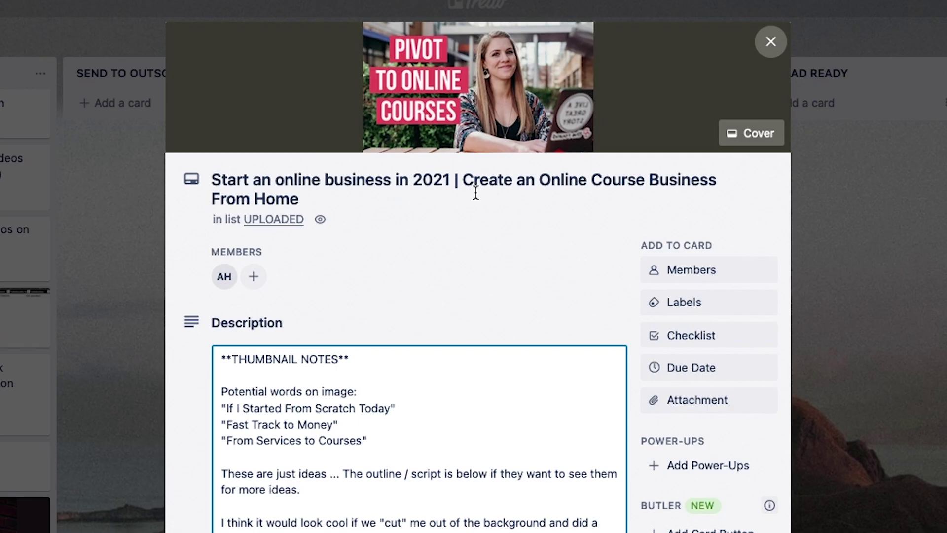
left_click_drag(462, 179, 723, 179)
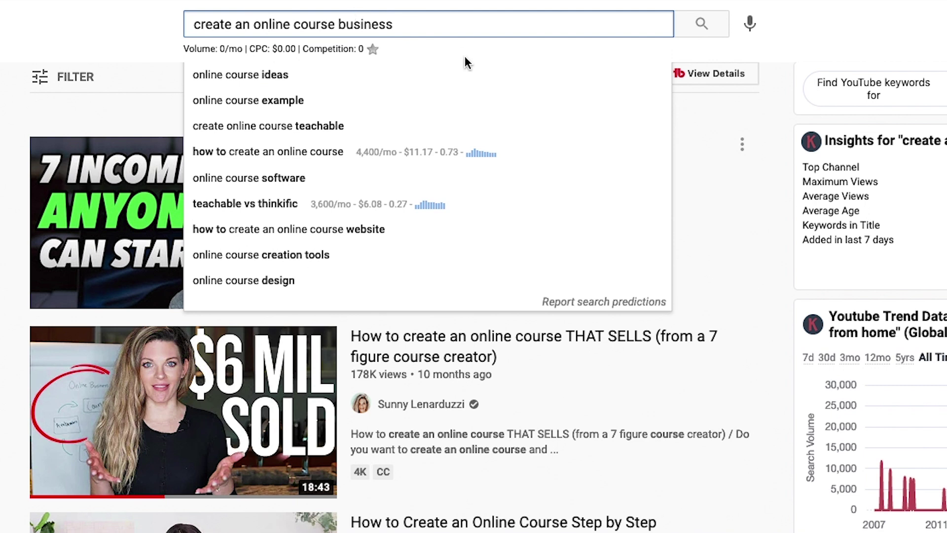
triple_click(391, 23)
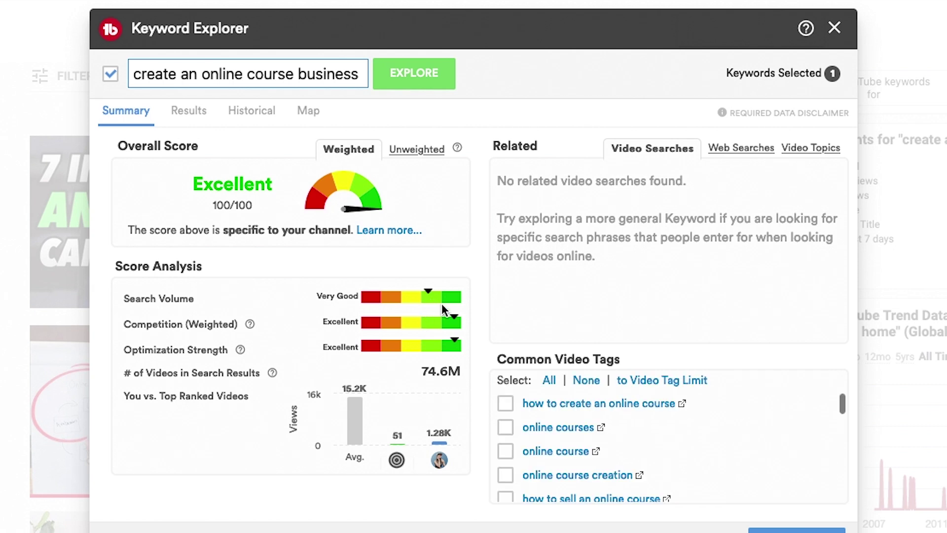
triple_click(211, 72)
key("super+c")
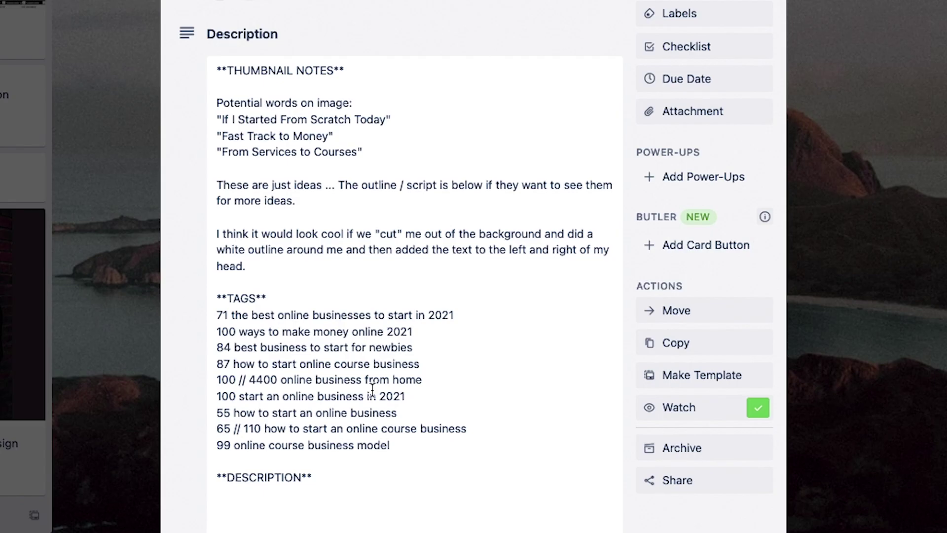
Add "100 create an online course business" at the end of the Trello card's TAGS list.
left_click(370, 396)
key("Return")
type("100")
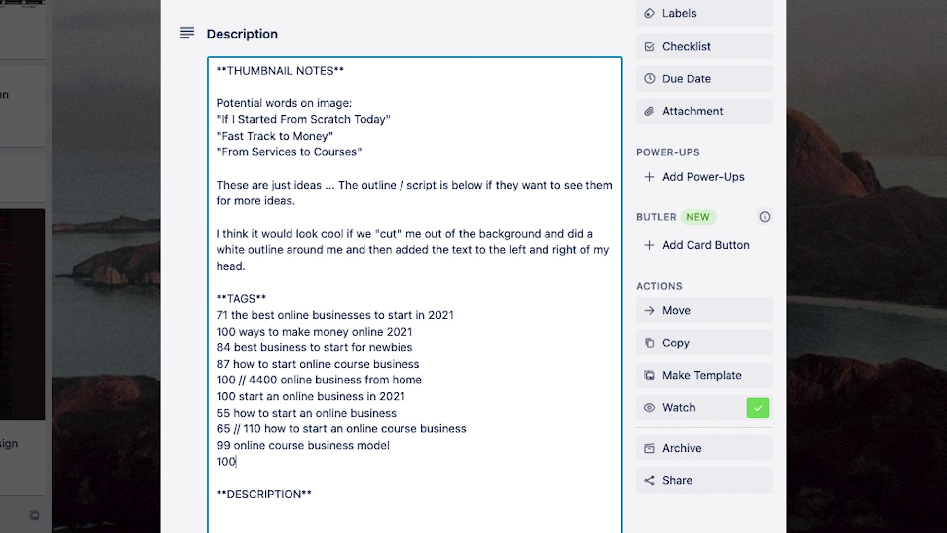
key("super+v")
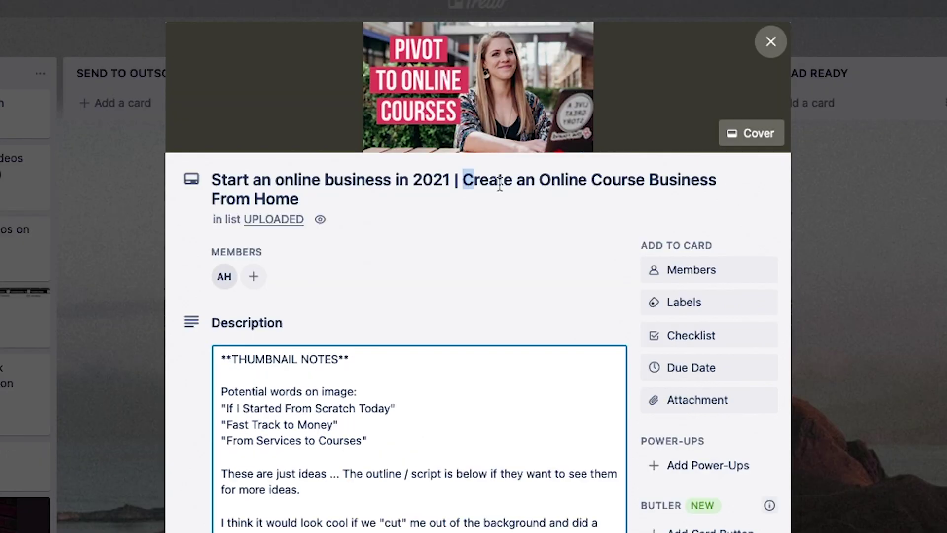
Compare the keyword phrases in the card title with the TAGS entries, including "online business from home".
left_click_drag(466, 177, 674, 185)
left_click(568, 182)
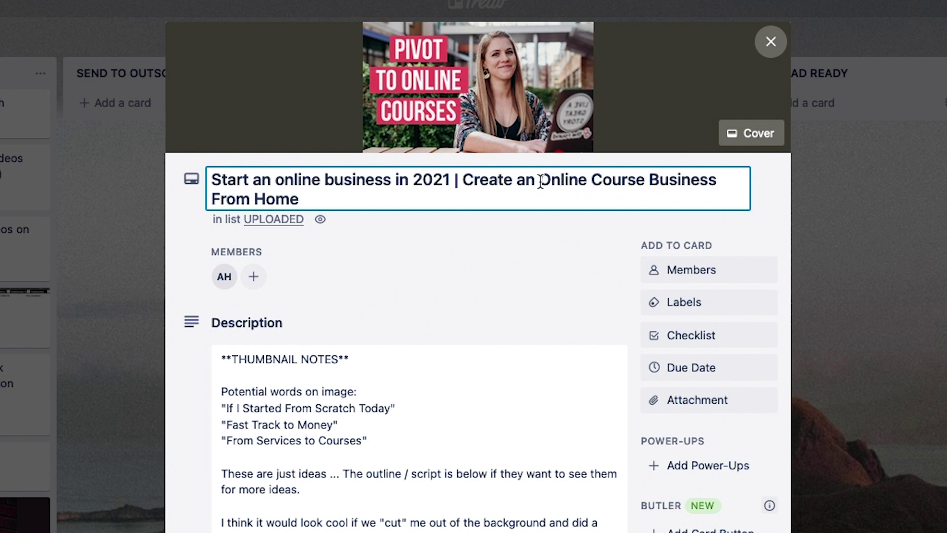
left_click_drag(540, 182, 563, 206)
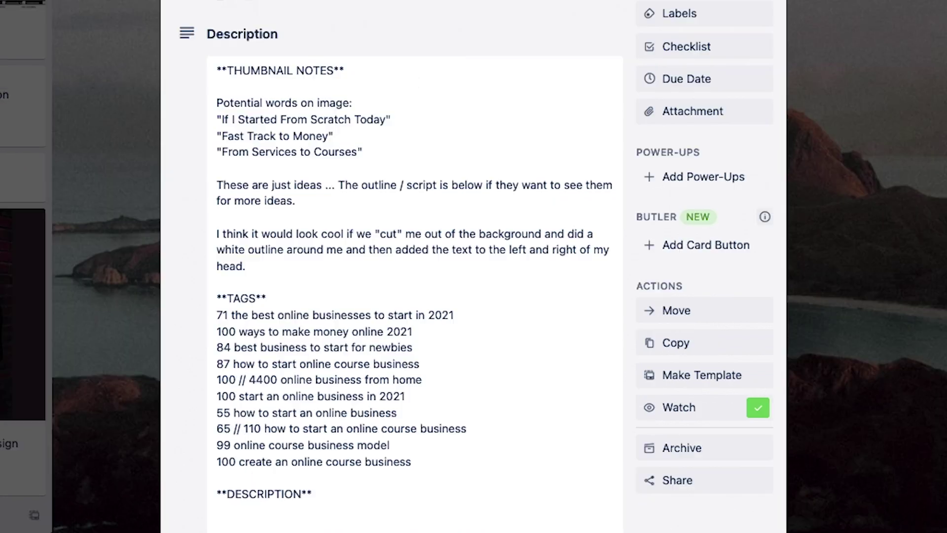
left_click(277, 434)
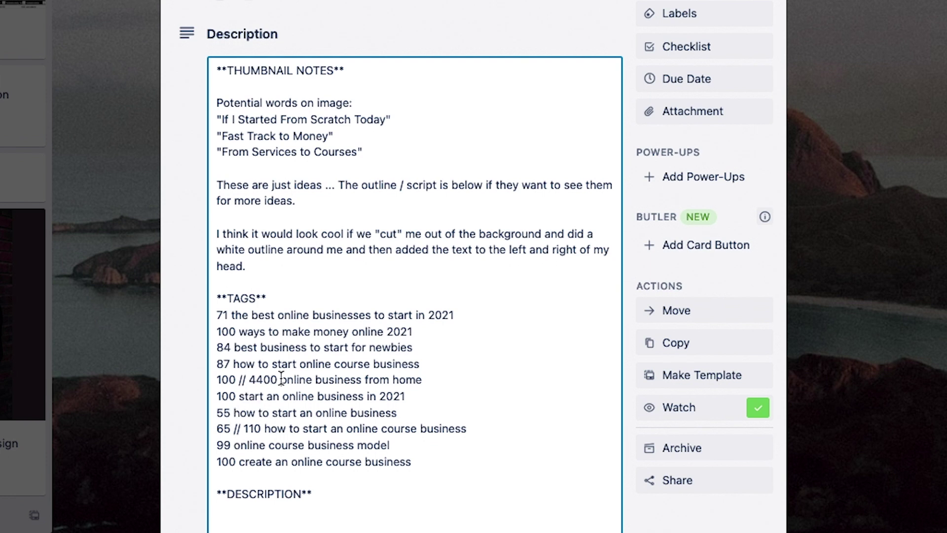
left_click_drag(280, 379, 461, 380)
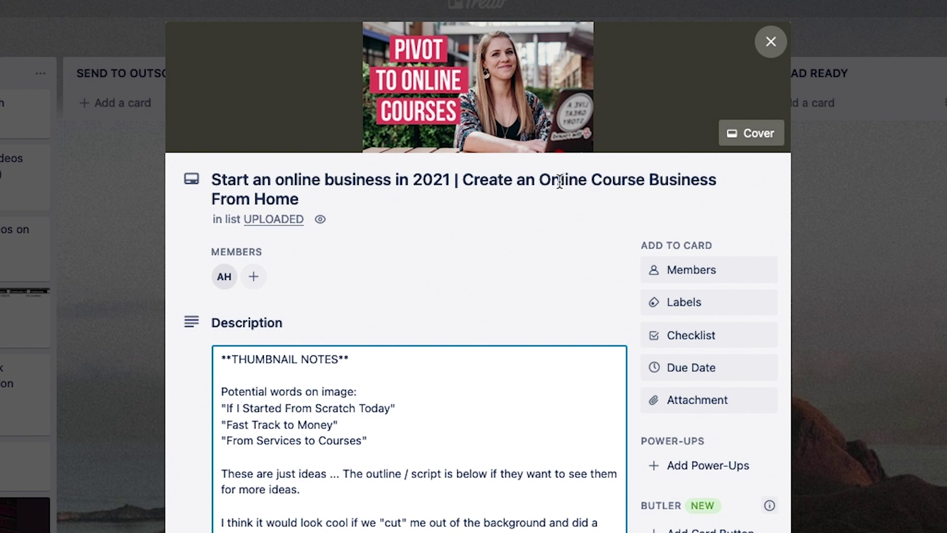
left_click(540, 178)
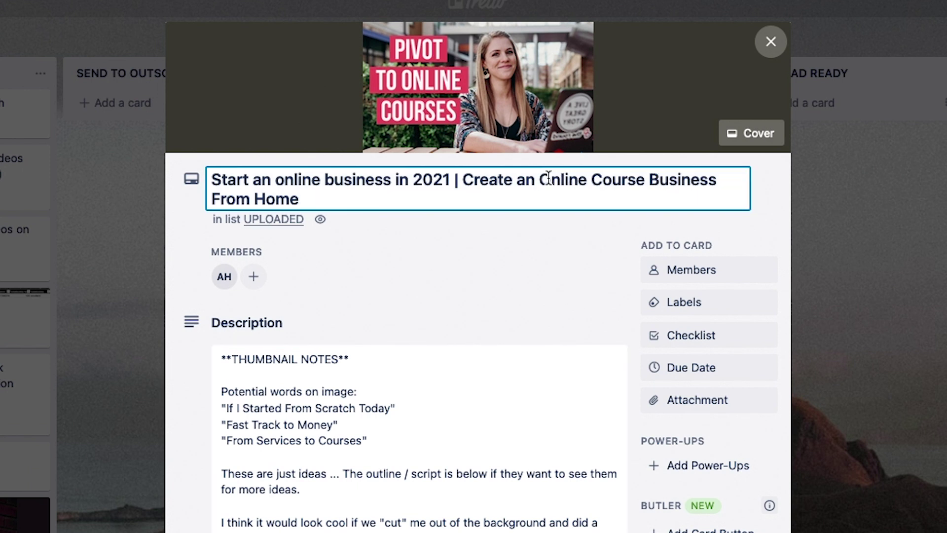
left_click_drag(538, 179, 531, 208)
left_click(376, 205)
left_click_drag(376, 203, 138, 155)
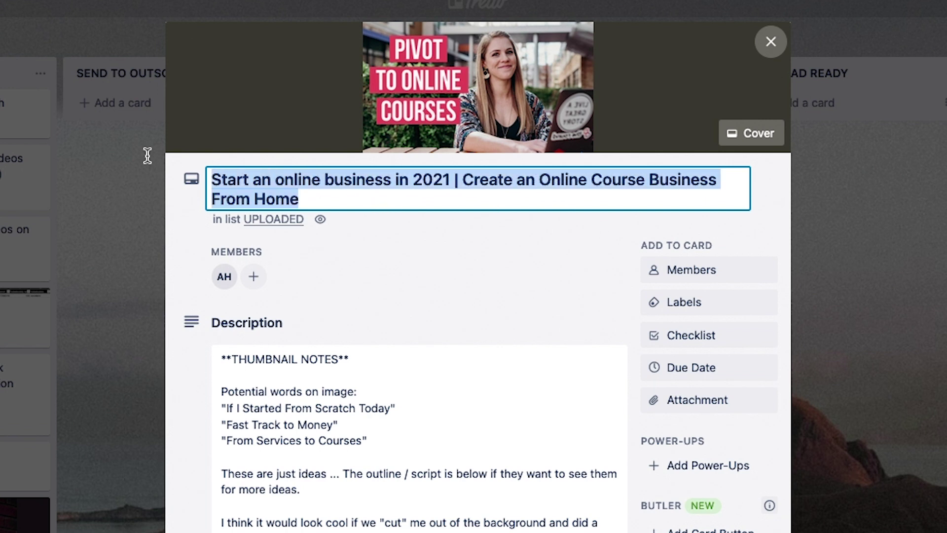
triple_click(365, 199)
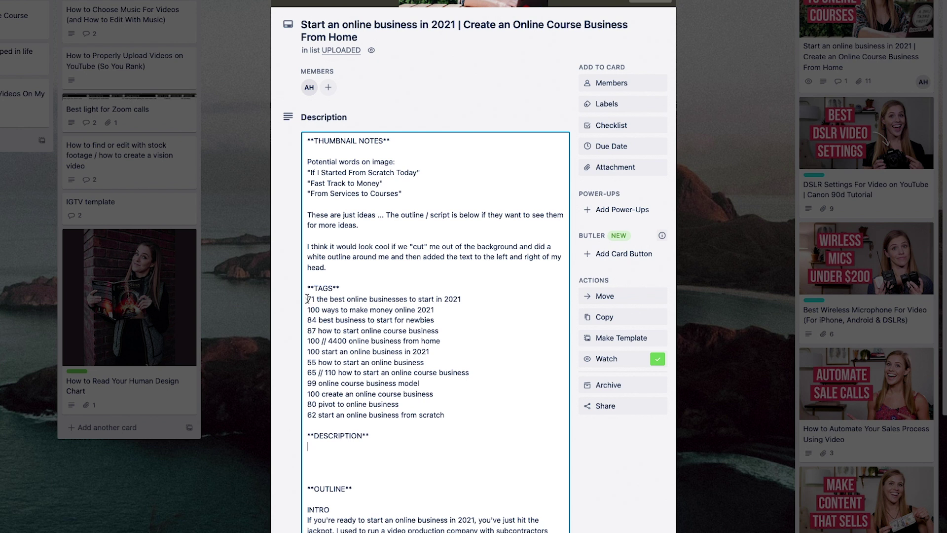
Review the first TAGS keyword and the DESCRIPTION section, and examine the top-ranking YouTube videos for "start an online business from scratch".
left_click_drag(317, 297, 470, 297)
left_click(320, 437)
left_click(458, 22)
left_click(335, 22)
triple_click(343, 22)
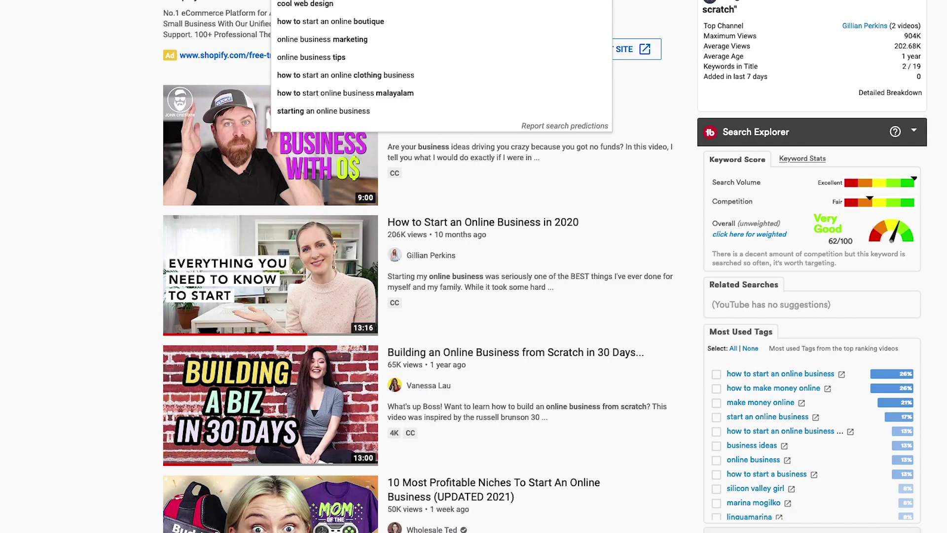
left_click(122, 30)
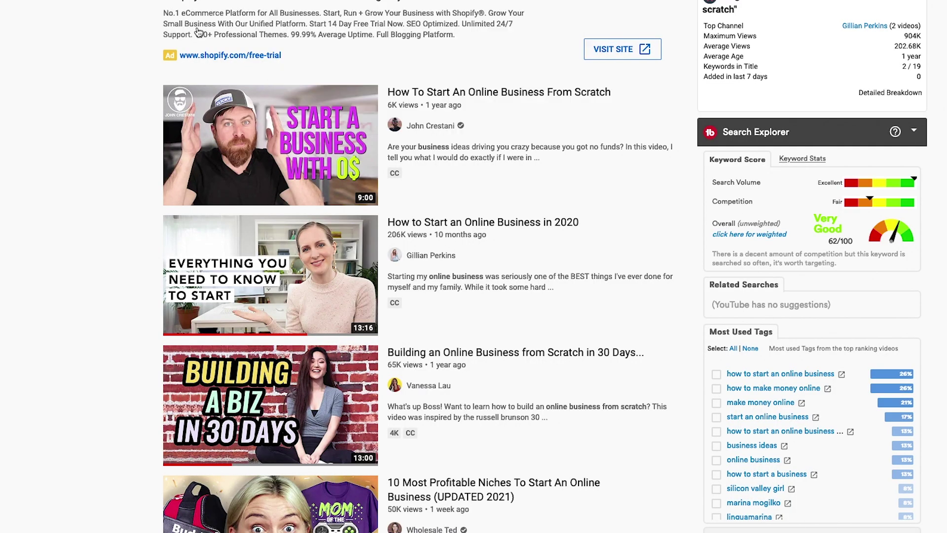
mouse_move(440, 167)
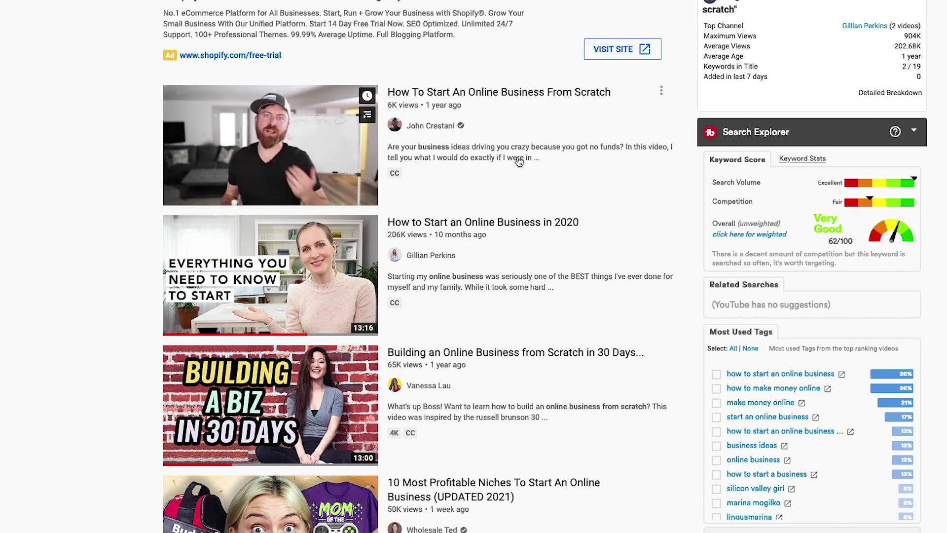
mouse_move(450, 257)
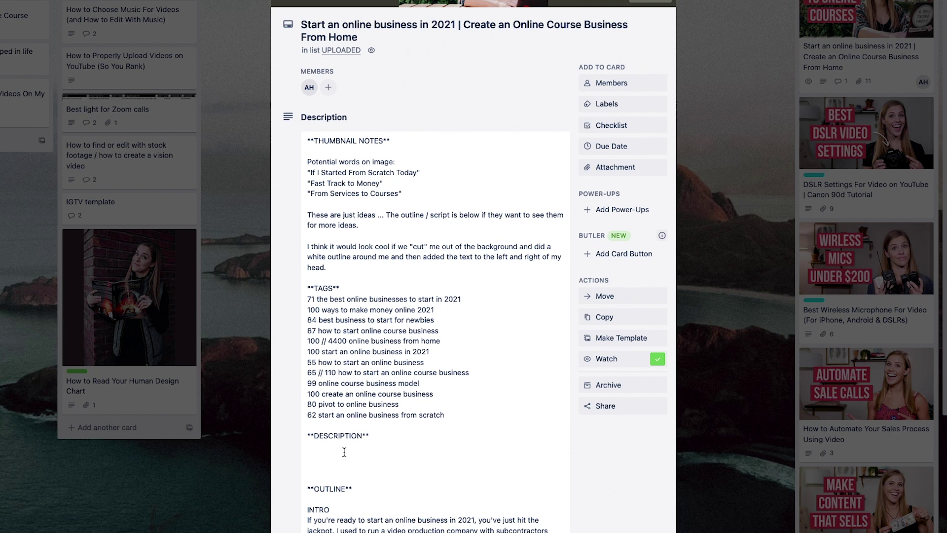
Copy "Start an online business in 2021" from the card title and paste it as the start of the DESCRIPTION section.
left_click(344, 449)
left_click(433, 25)
left_click(320, 20)
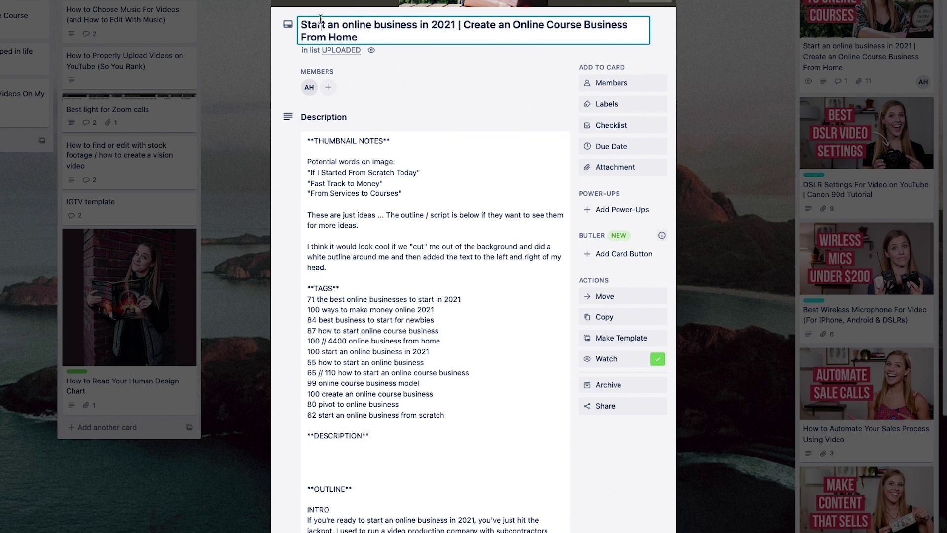
left_click_drag(303, 22, 459, 24)
key("ctrl+c")
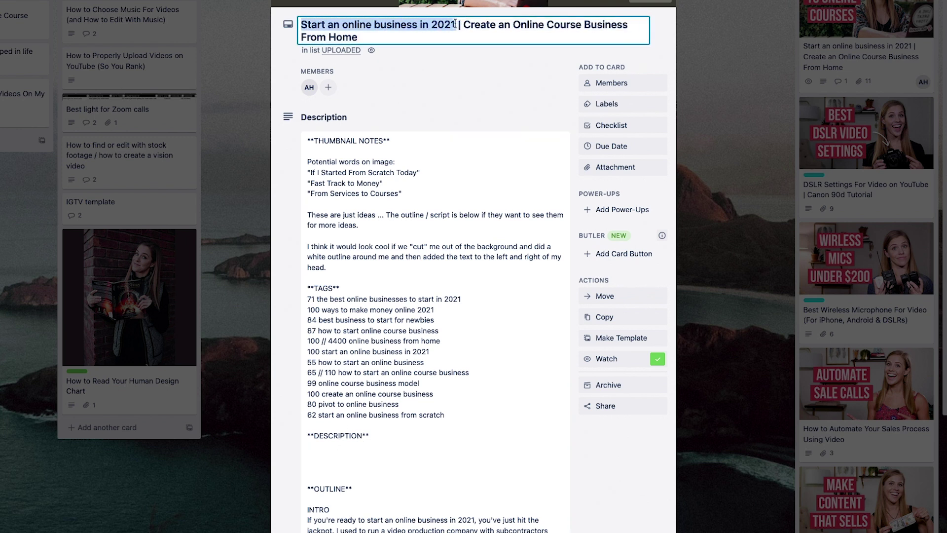
left_click(334, 448)
key("ctrl+v")
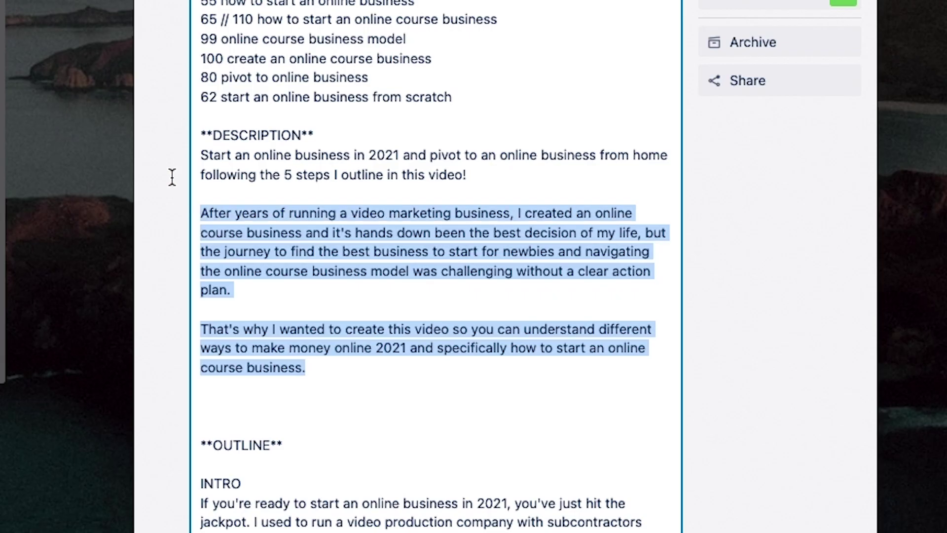
Review the keyword phrases in the description's first two paragraphs, including "best business to start for newbies" and "online course business model".
left_click_drag(290, 457, 289, 445)
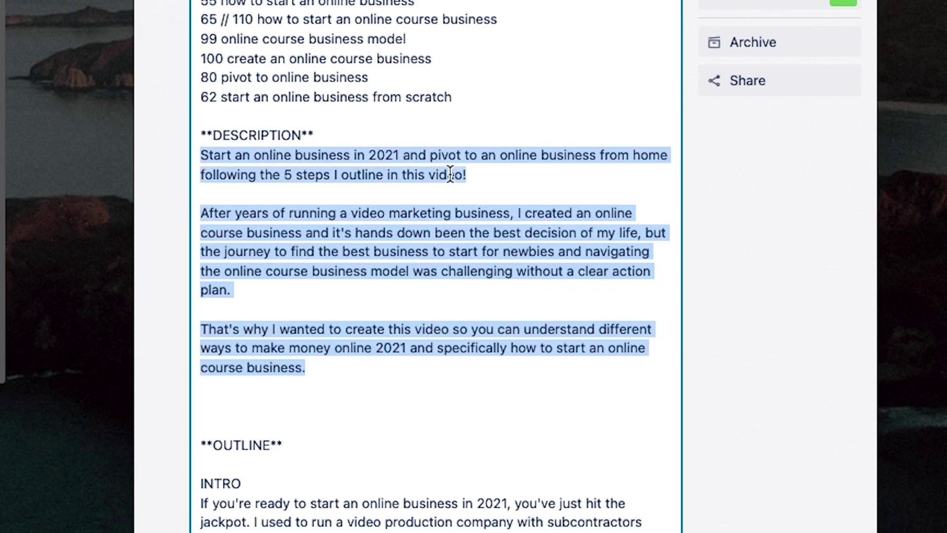
left_click(441, 456)
left_click_drag(201, 155, 668, 156)
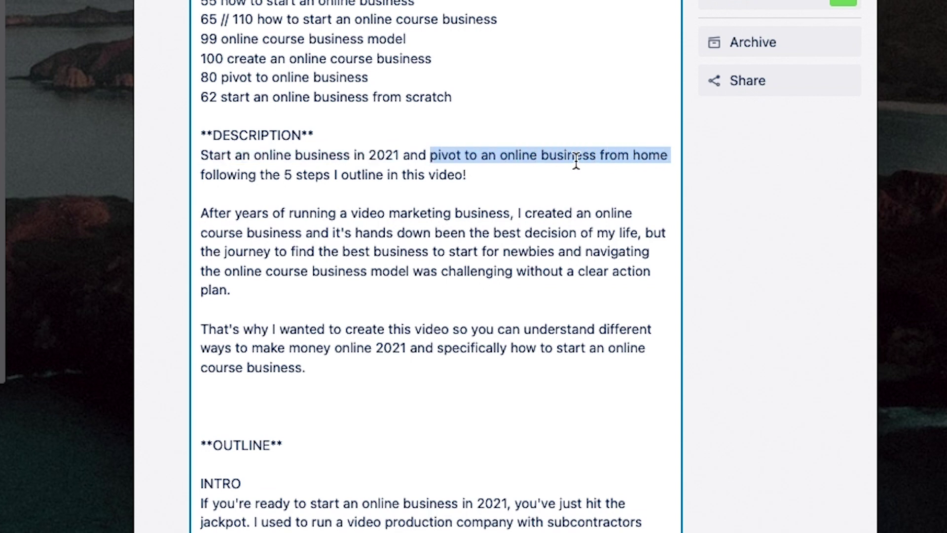
left_click(604, 157)
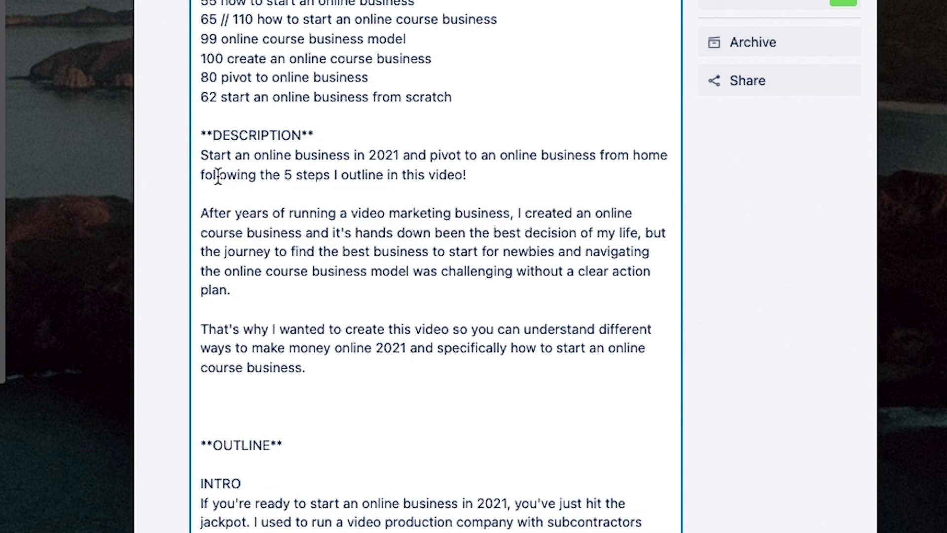
left_click_drag(199, 213, 344, 212)
left_click(351, 213)
left_click_drag(523, 213, 301, 229)
left_click(413, 233)
left_click_drag(341, 252, 552, 250)
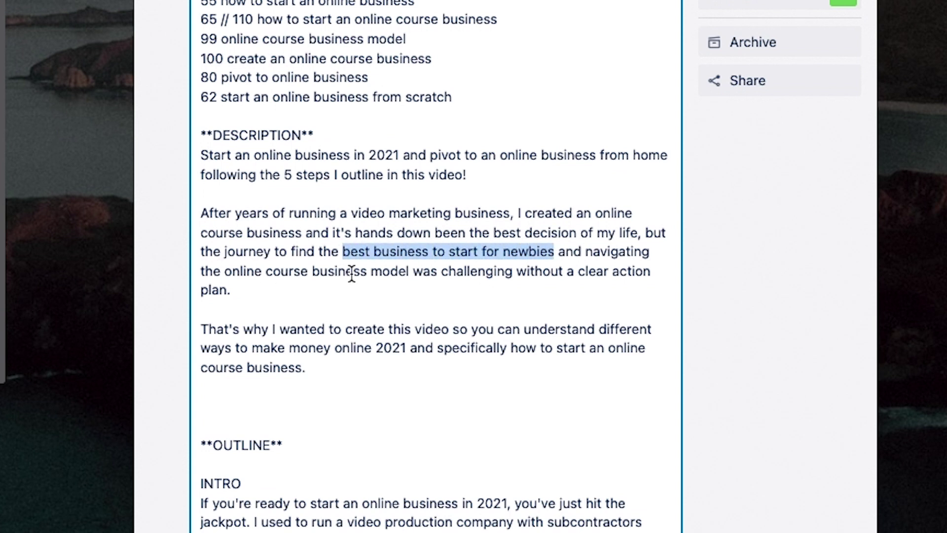
left_click_drag(225, 271, 408, 272)
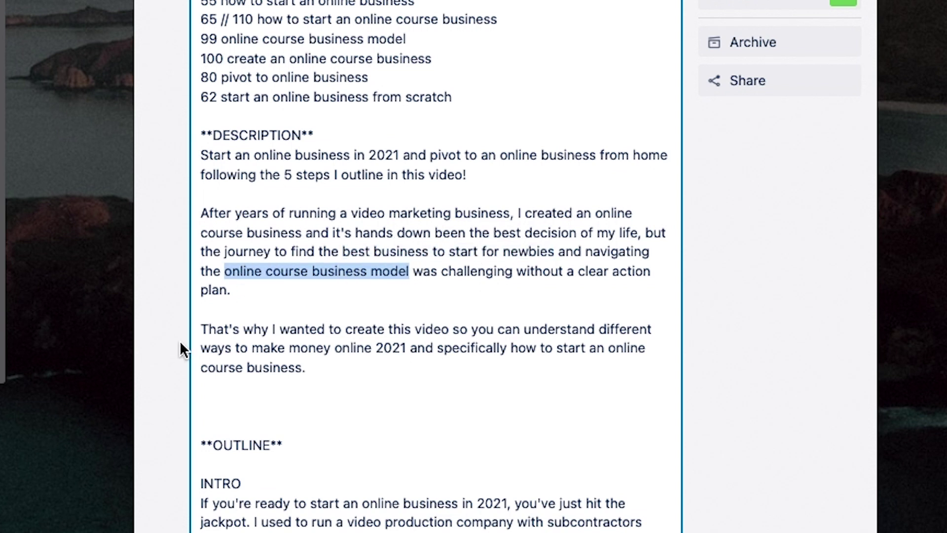
Examine the phrase "ways to make money online 2021" in the description's last paragraph, and look over the three paragraphs as a whole.
left_click(334, 330)
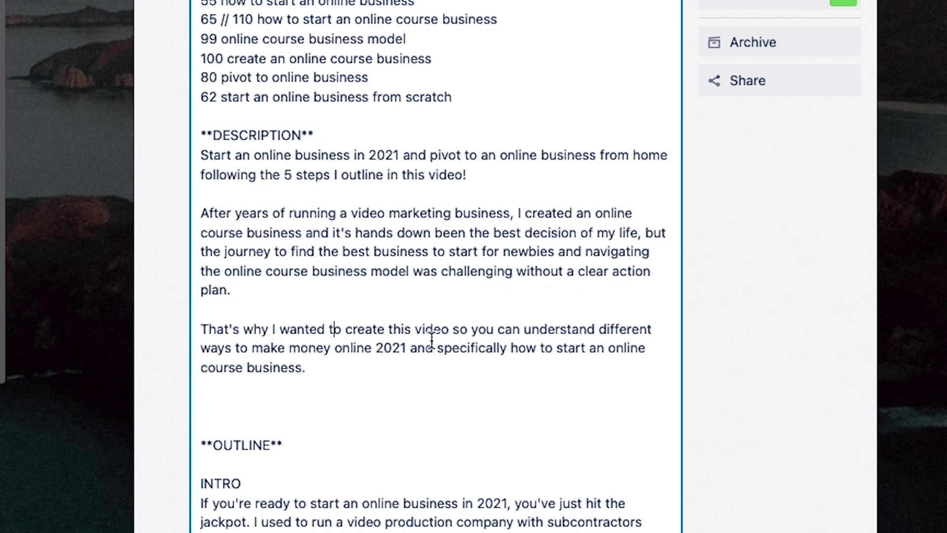
left_click_drag(251, 348, 405, 347)
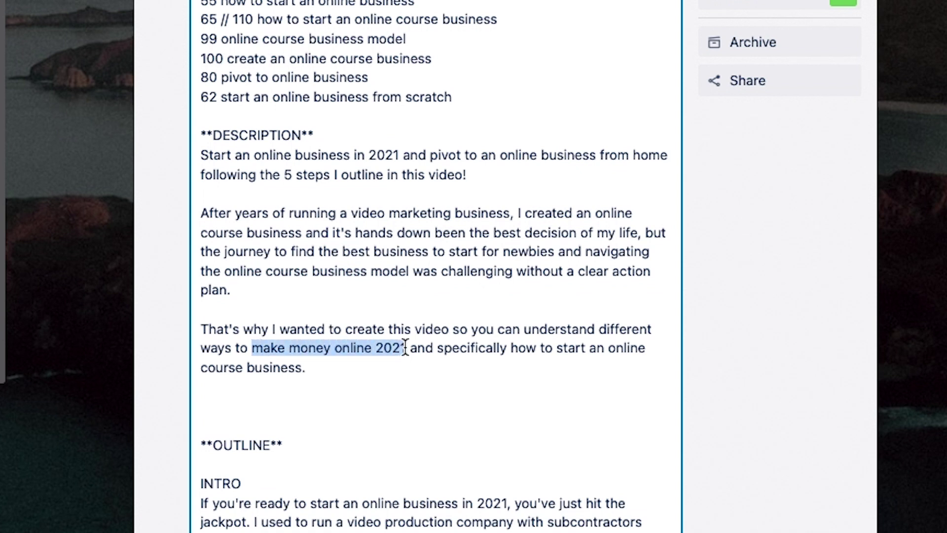
left_click_drag(201, 348, 409, 348)
left_click(456, 347)
left_click_drag(513, 347, 202, 154)
left_click(524, 372)
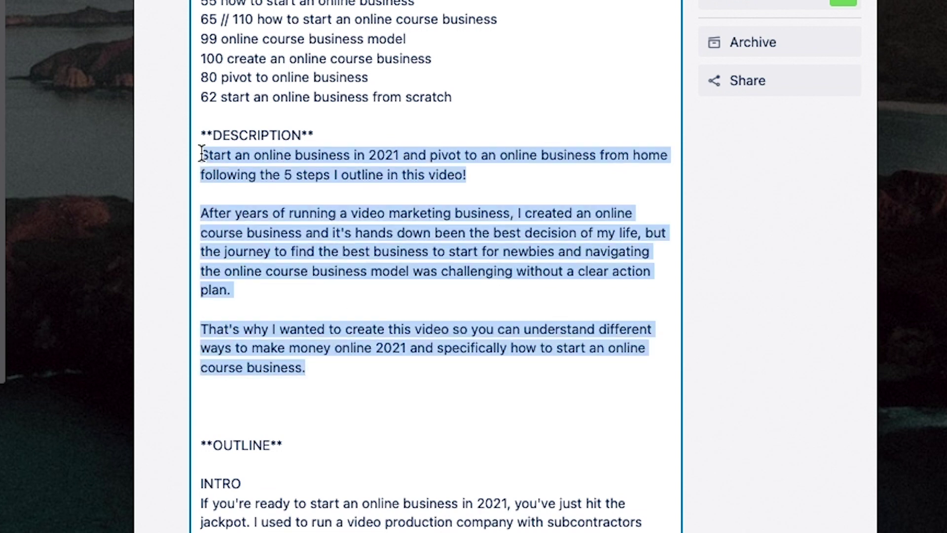
left_click(194, 147)
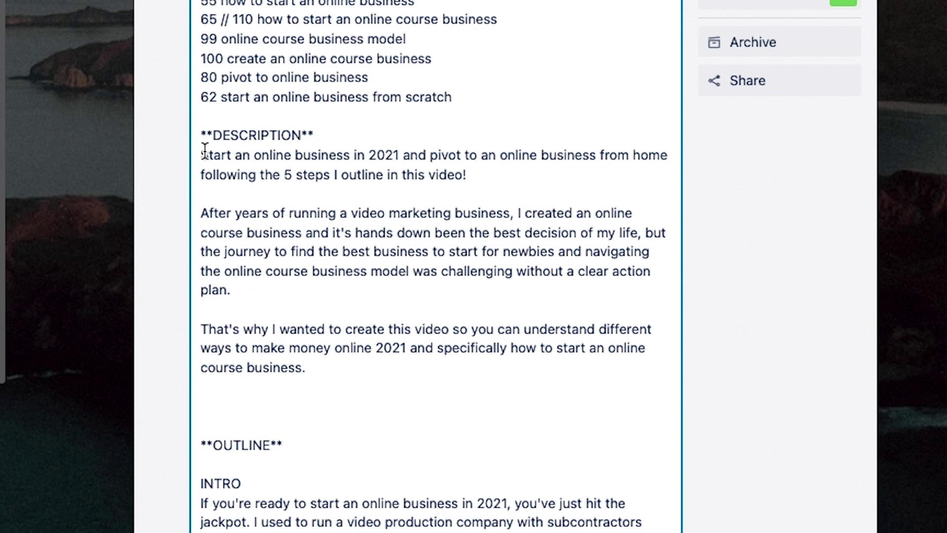
left_click_drag(198, 153, 370, 369)
left_click(368, 365)
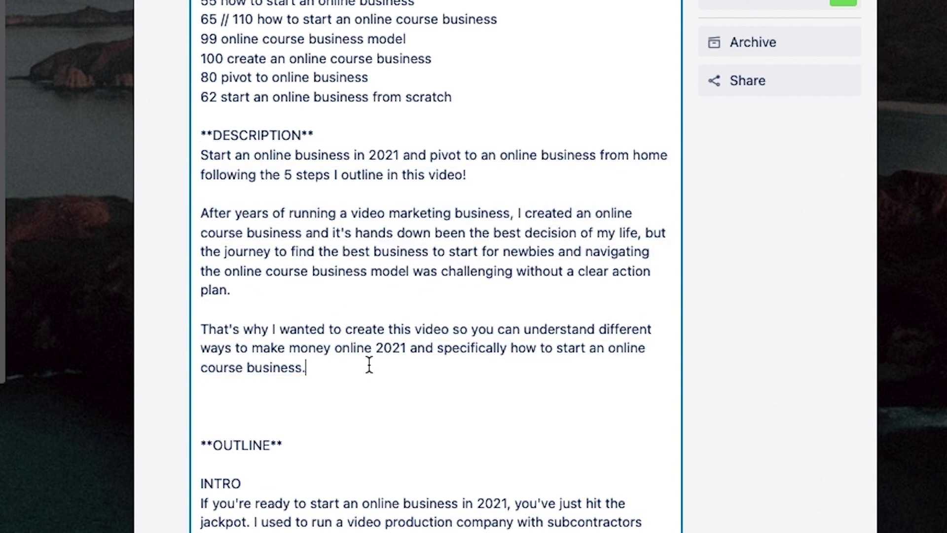